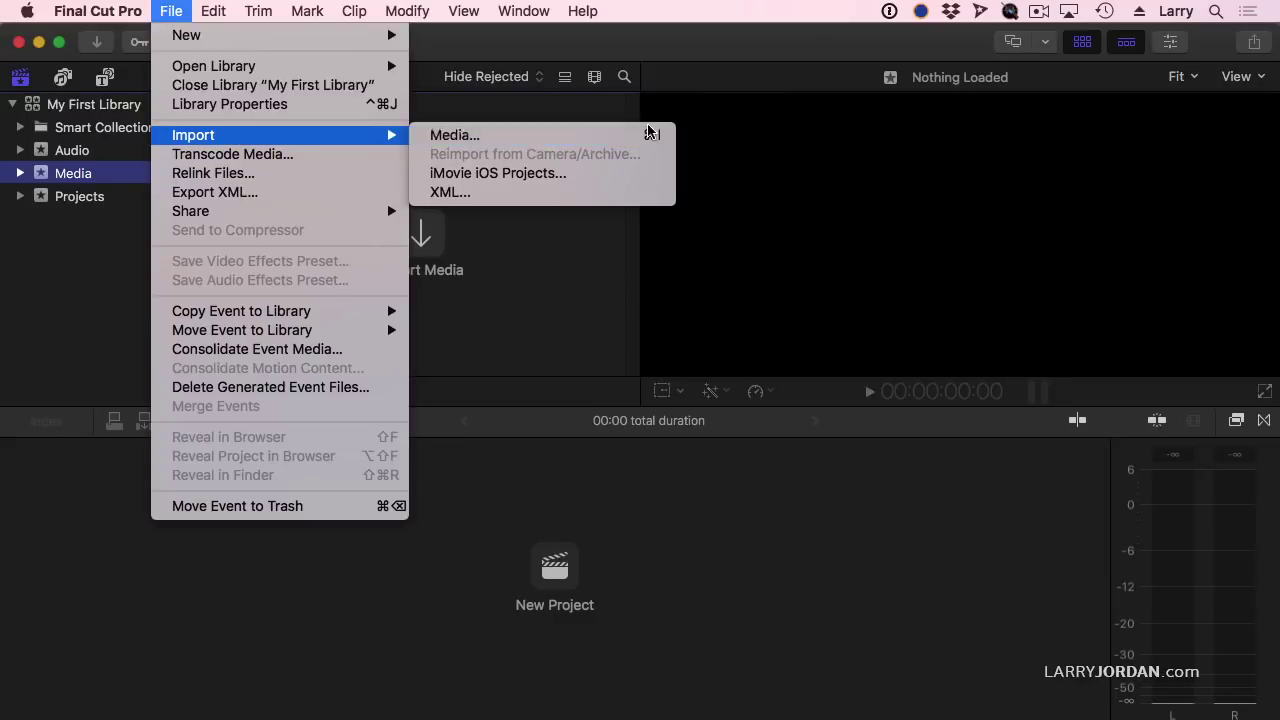
Step: Open the Media Import window via File > Import > Media…
click(594, 137)
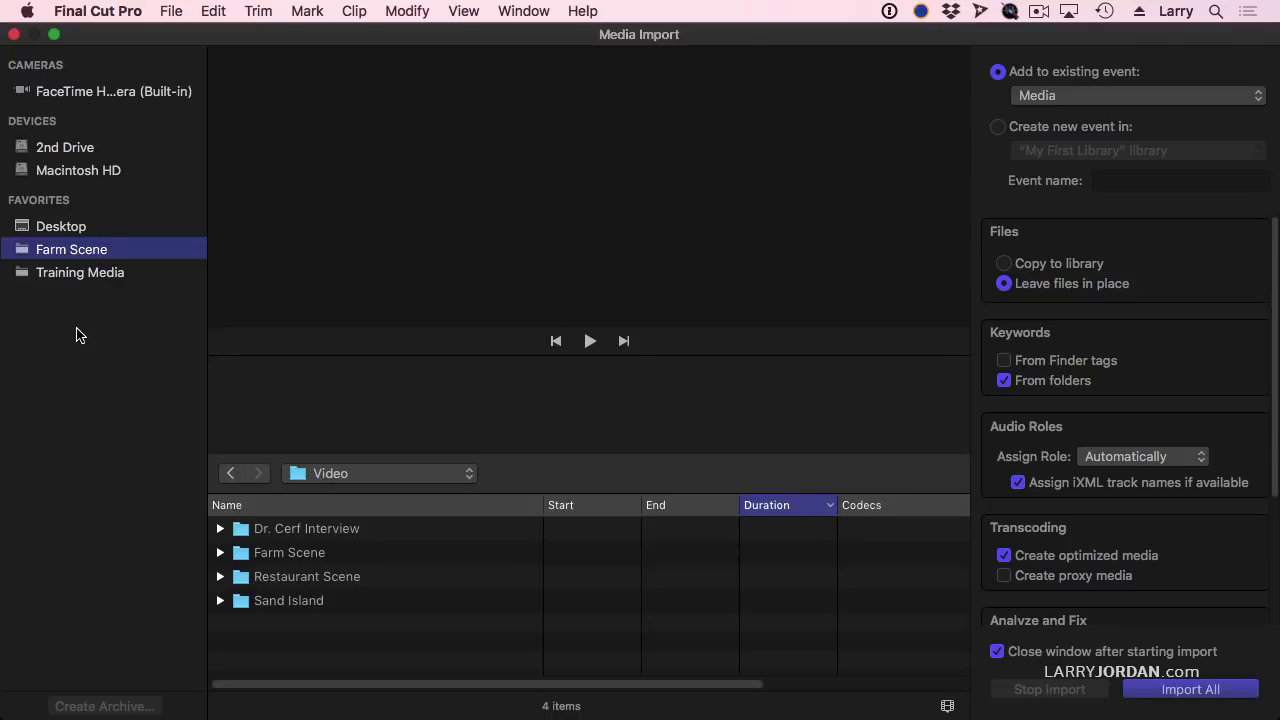
Step: Browse the Desktop, Farm Scene and Training Media sidebar folders, ending on Farm Scene's media files
click(56, 233)
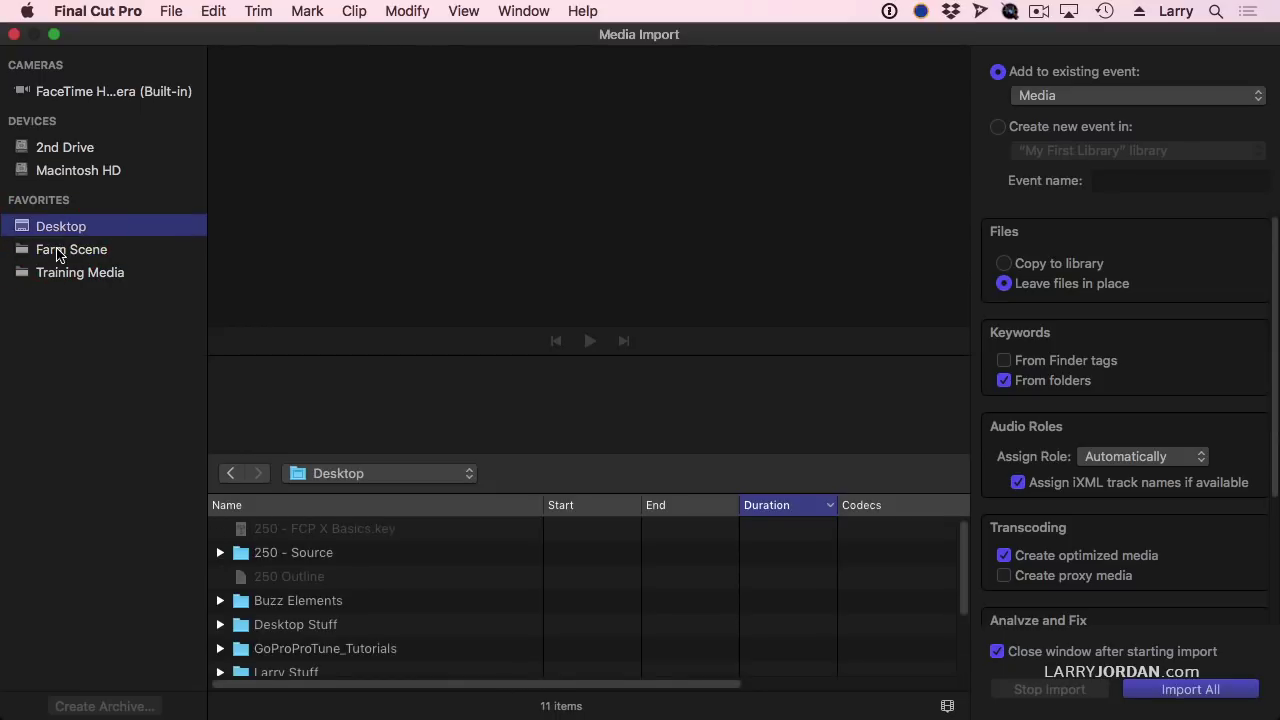
click(57, 252)
click(64, 275)
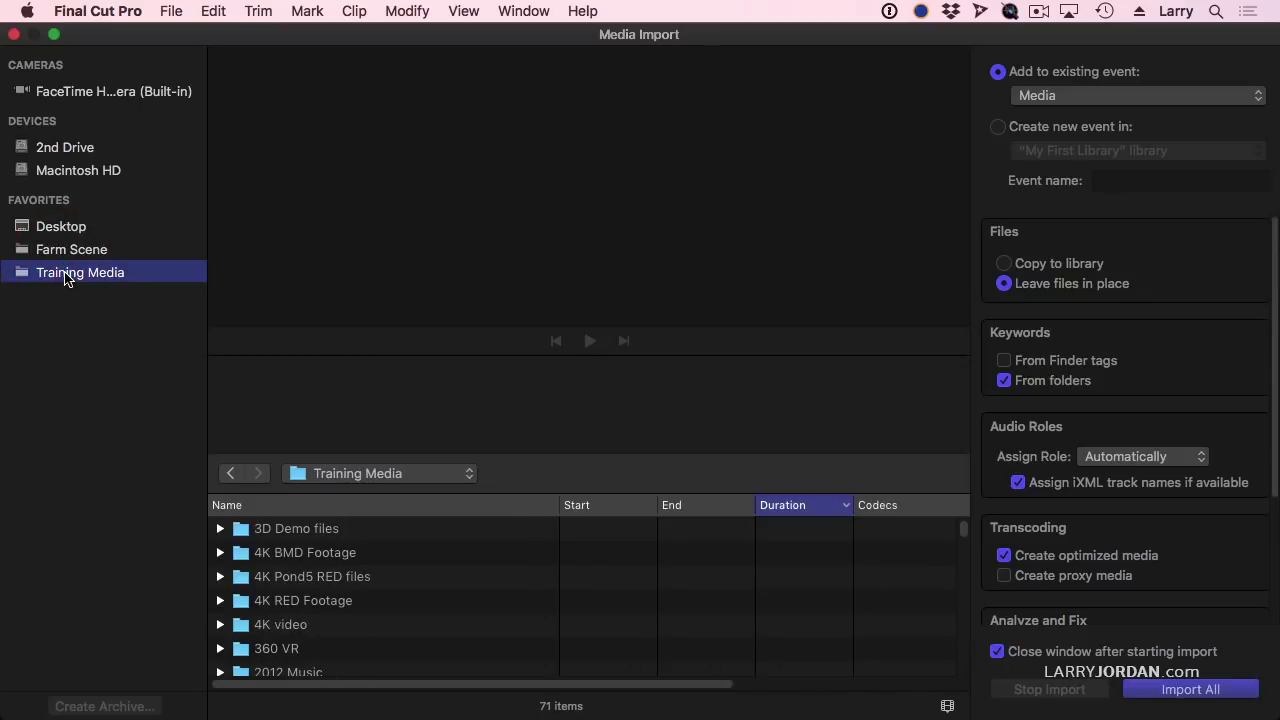
click(105, 252)
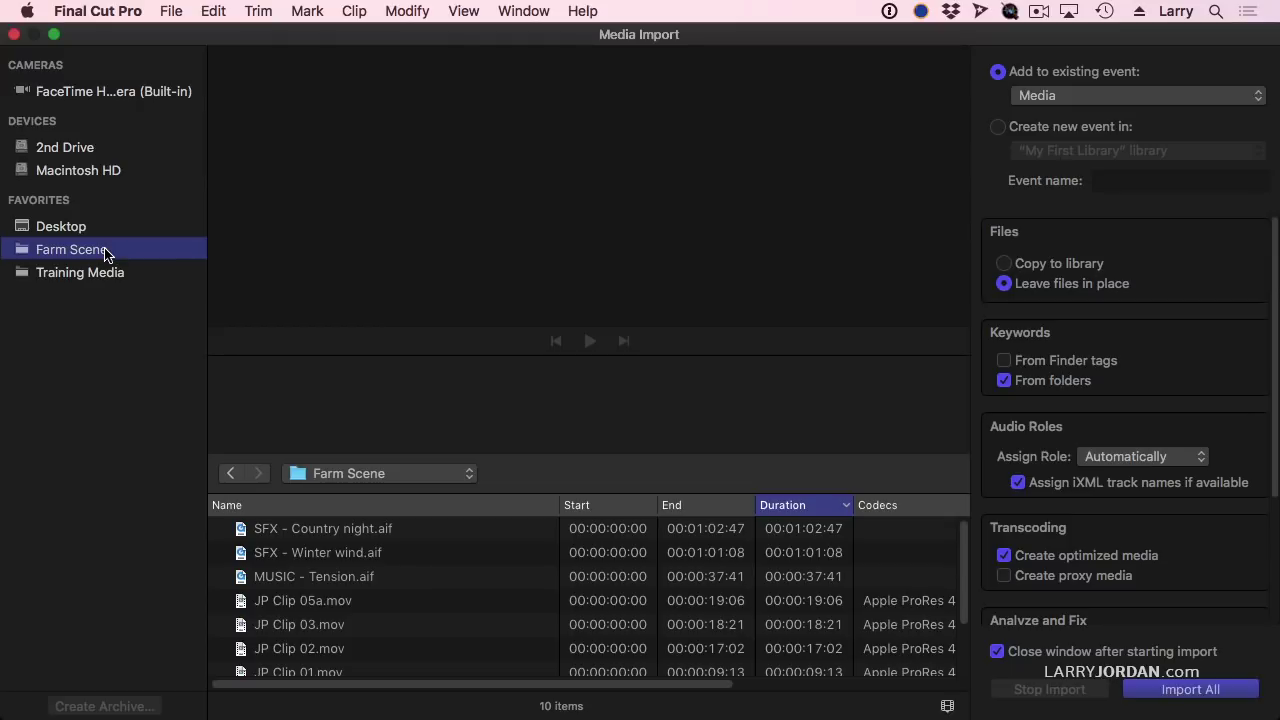
Step: From the Video folder, inspect the favourite options for Dr. Cerf Interview and sidebar folders, then view Training Media
click(357, 478)
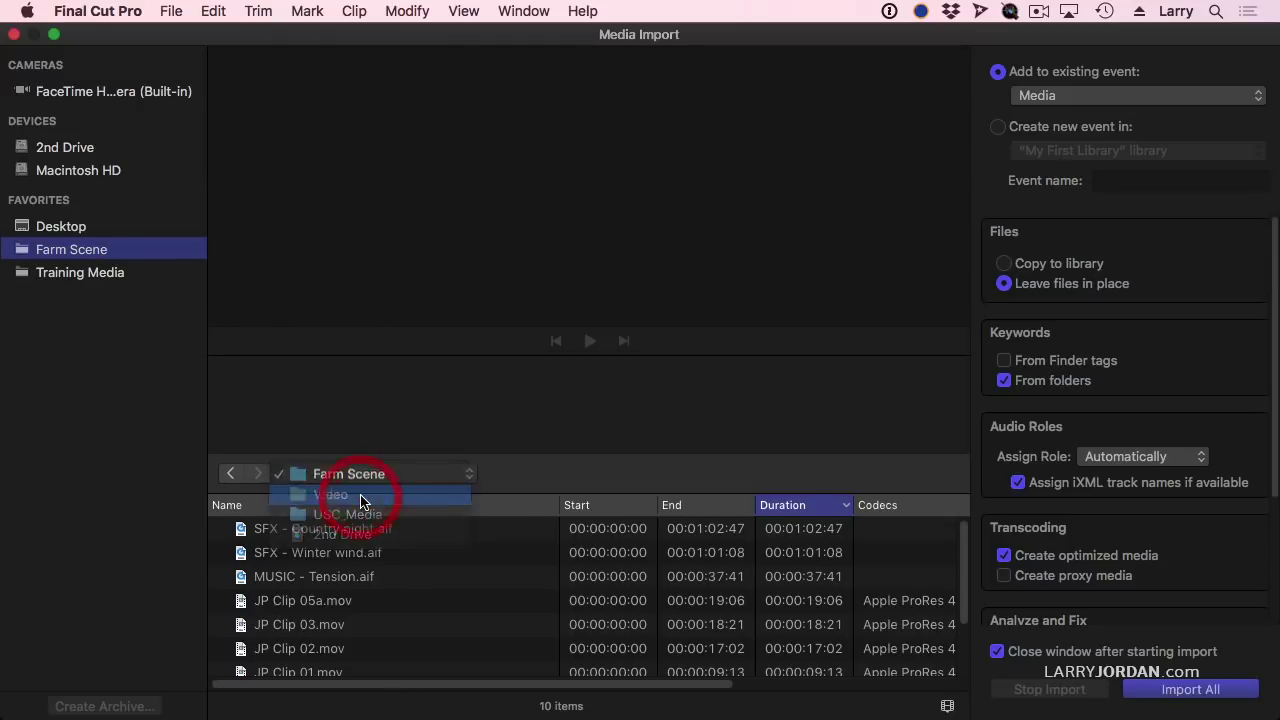
right_click(303, 528)
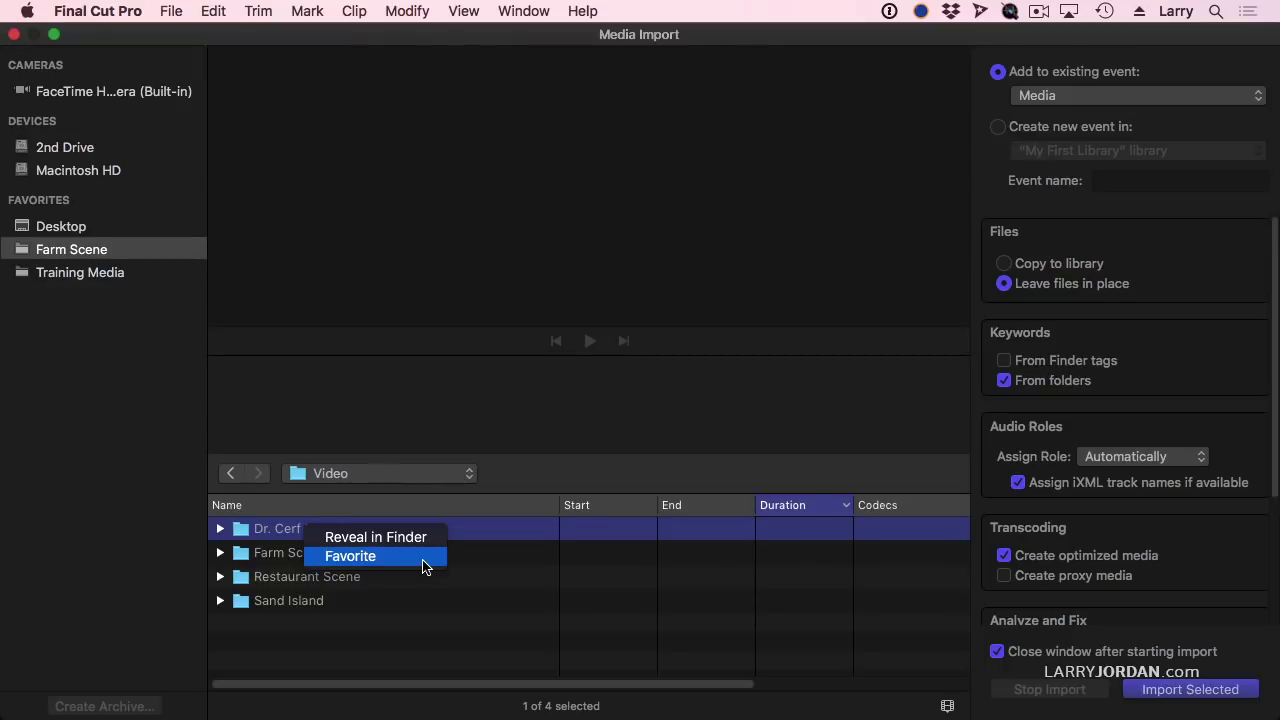
right_click(104, 518)
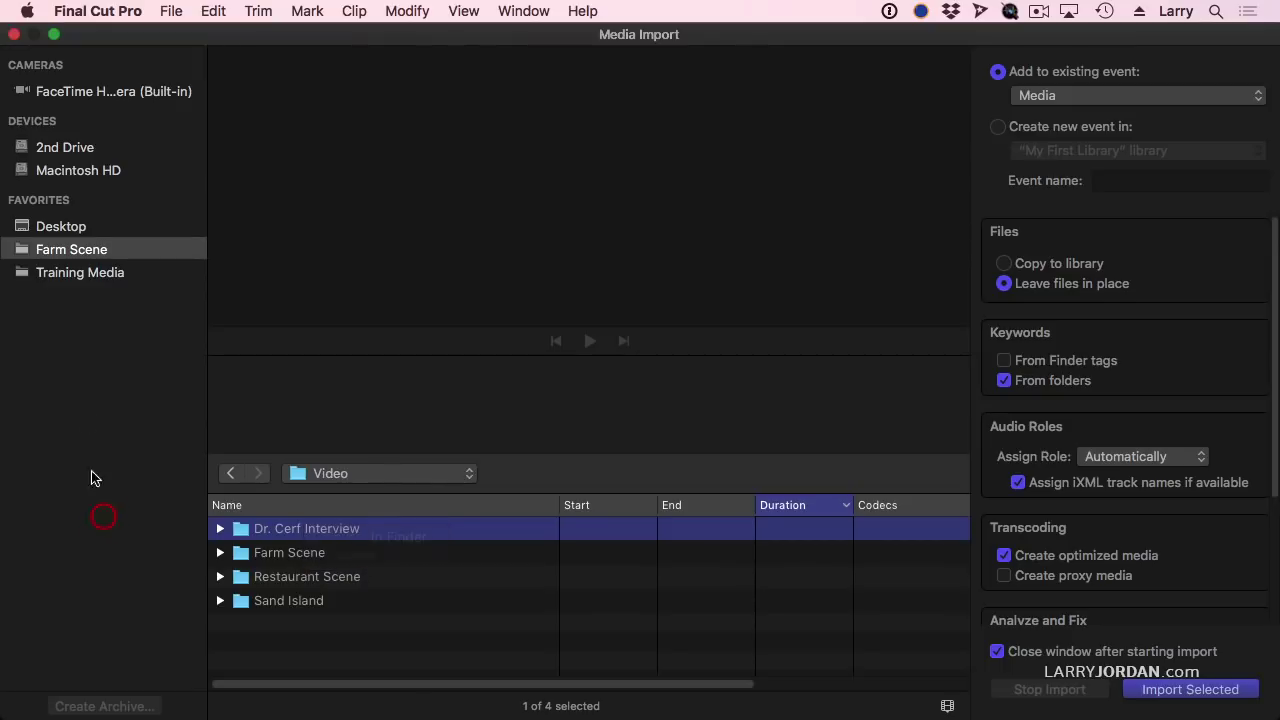
click(76, 274)
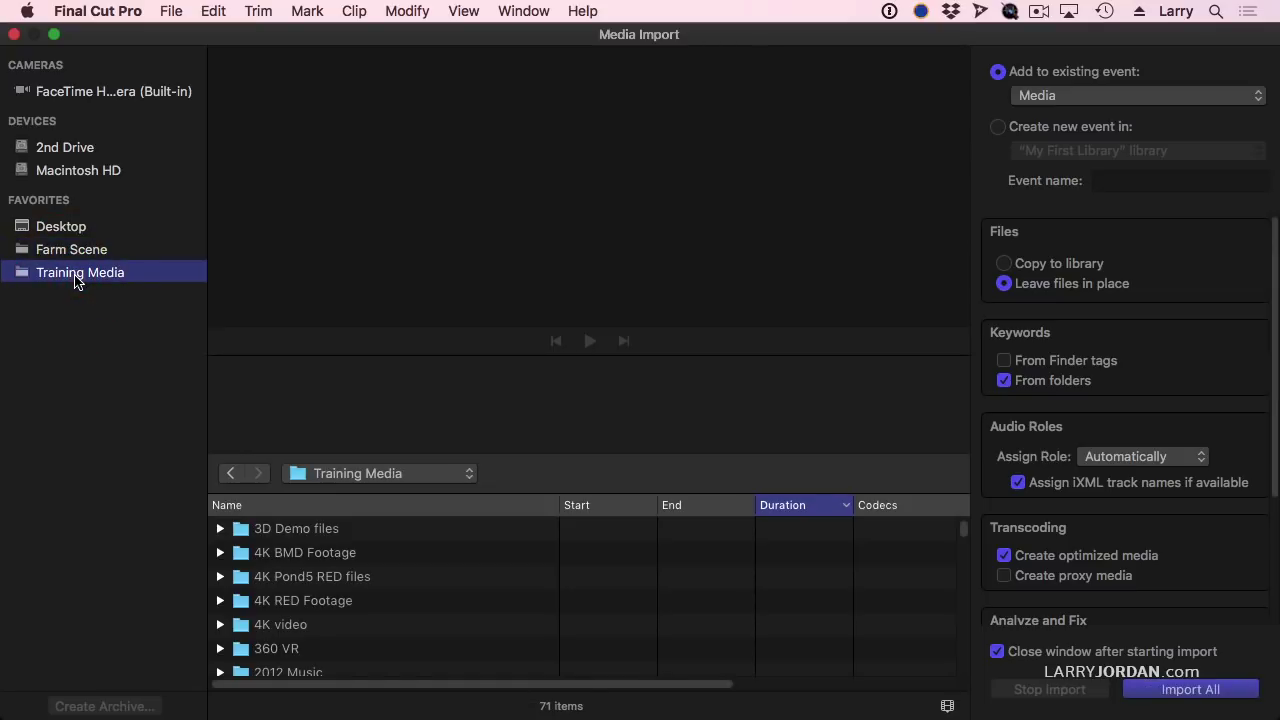
Step: List Farm Scene's files sorted by name and skim a preview of JP Clip 01.mov
click(88, 254)
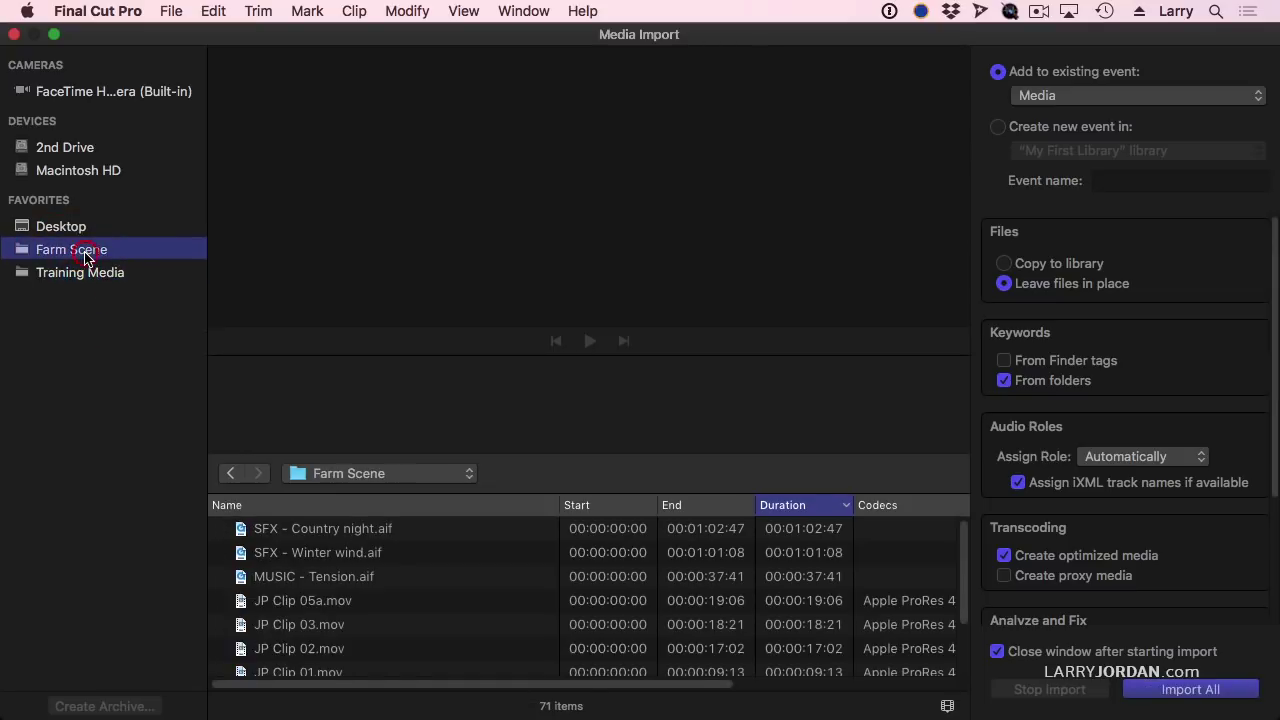
click(241, 506)
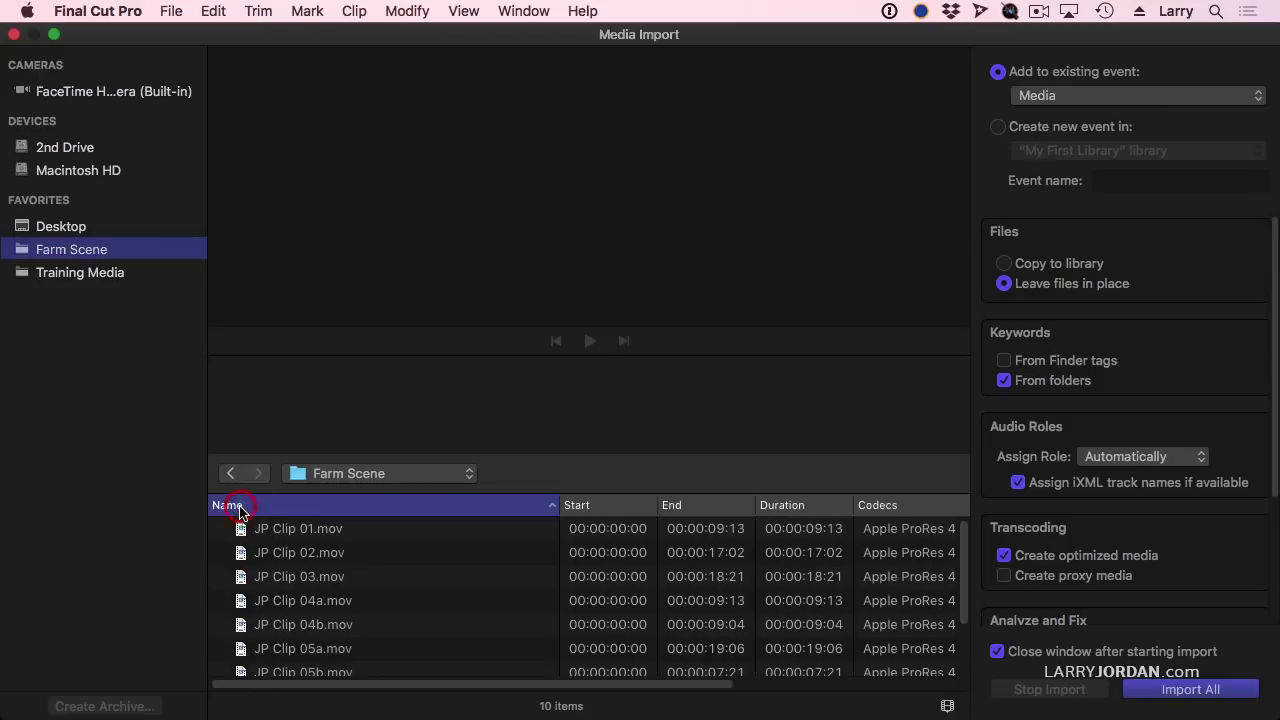
click(306, 529)
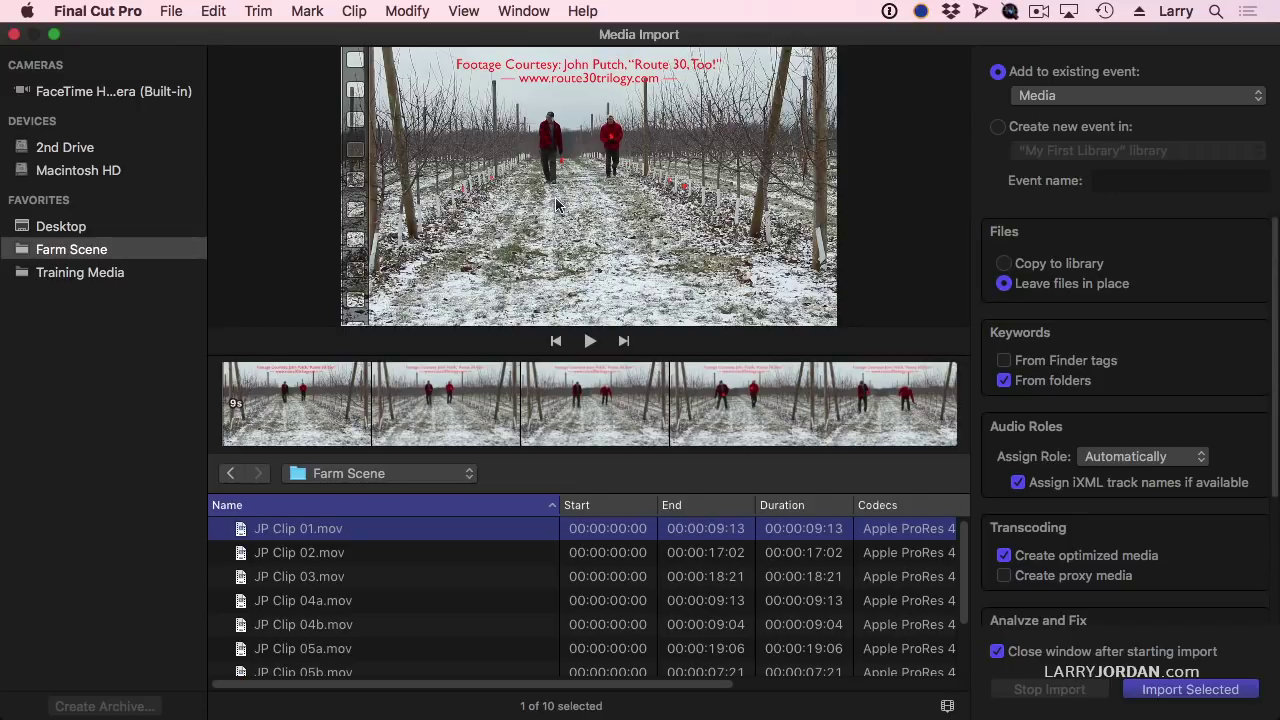
click(280, 410)
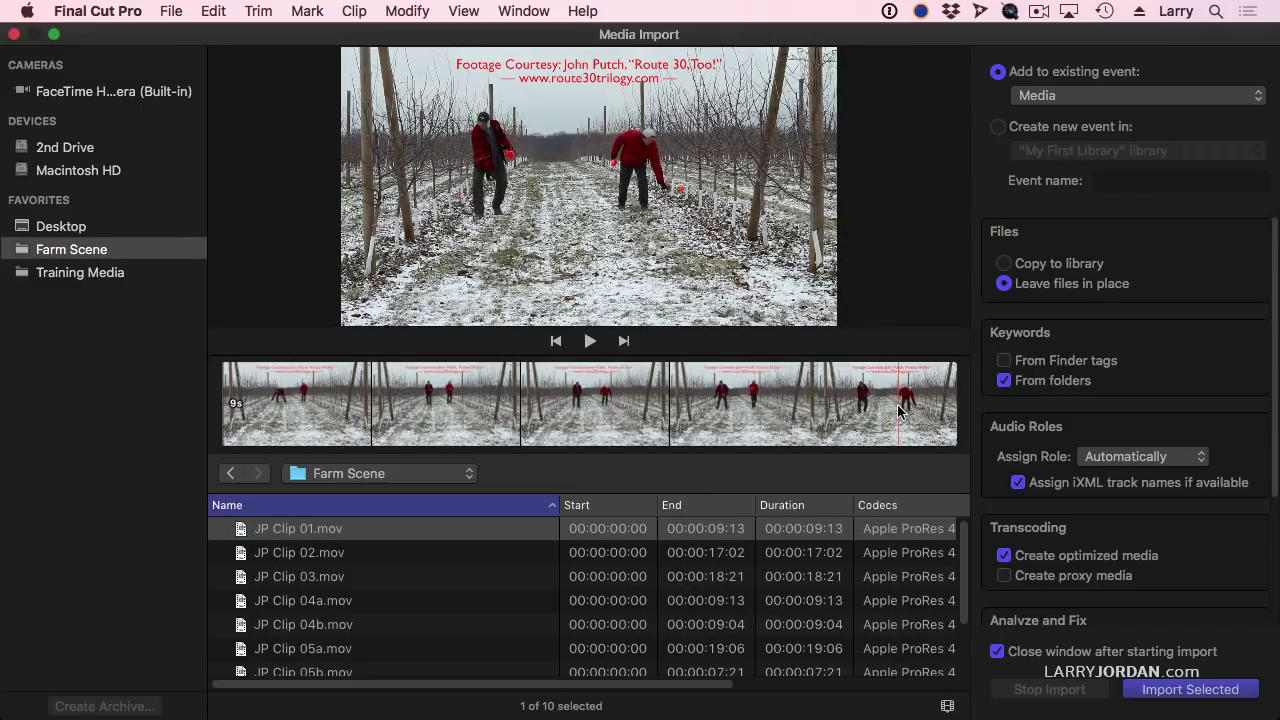
click(388, 396)
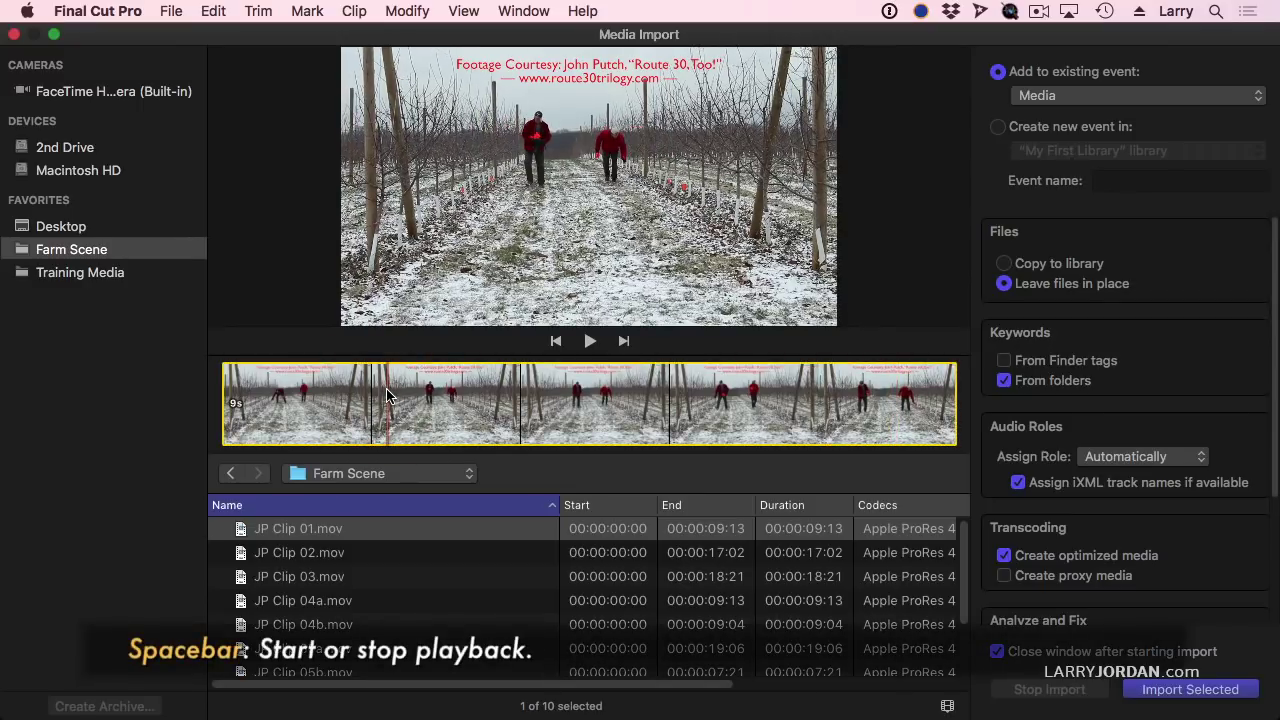
key(space)
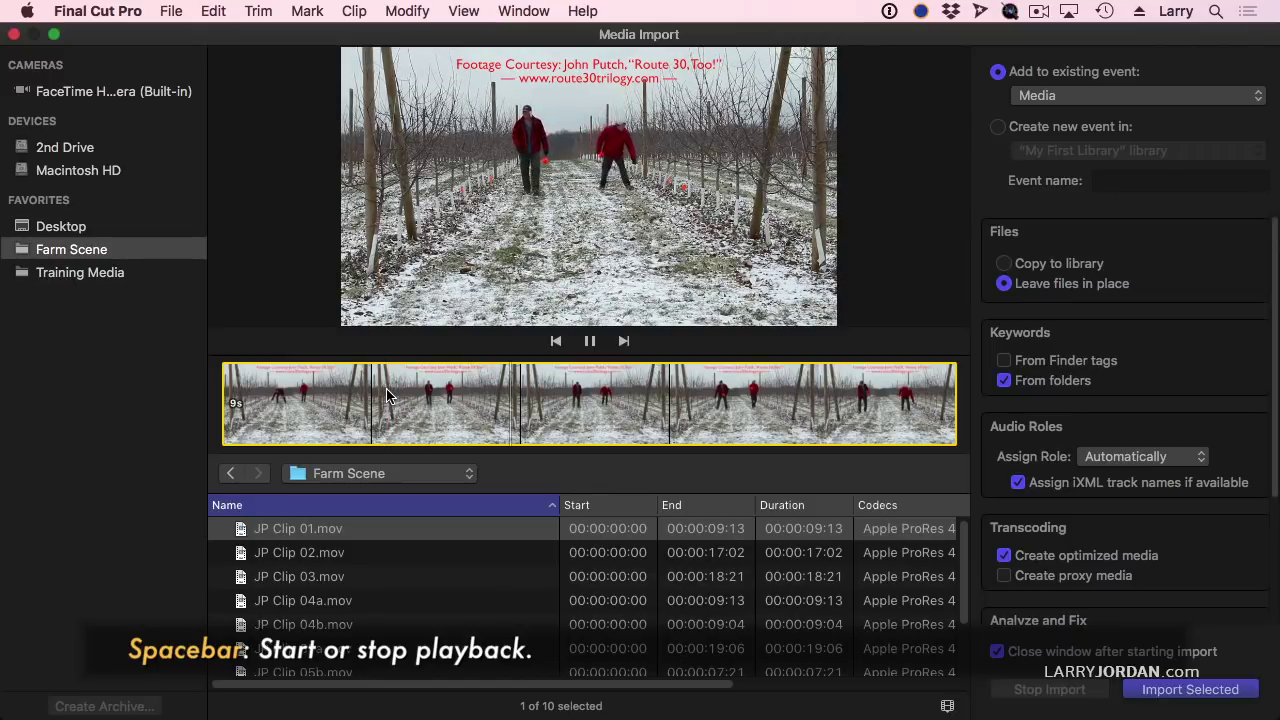
key(space)
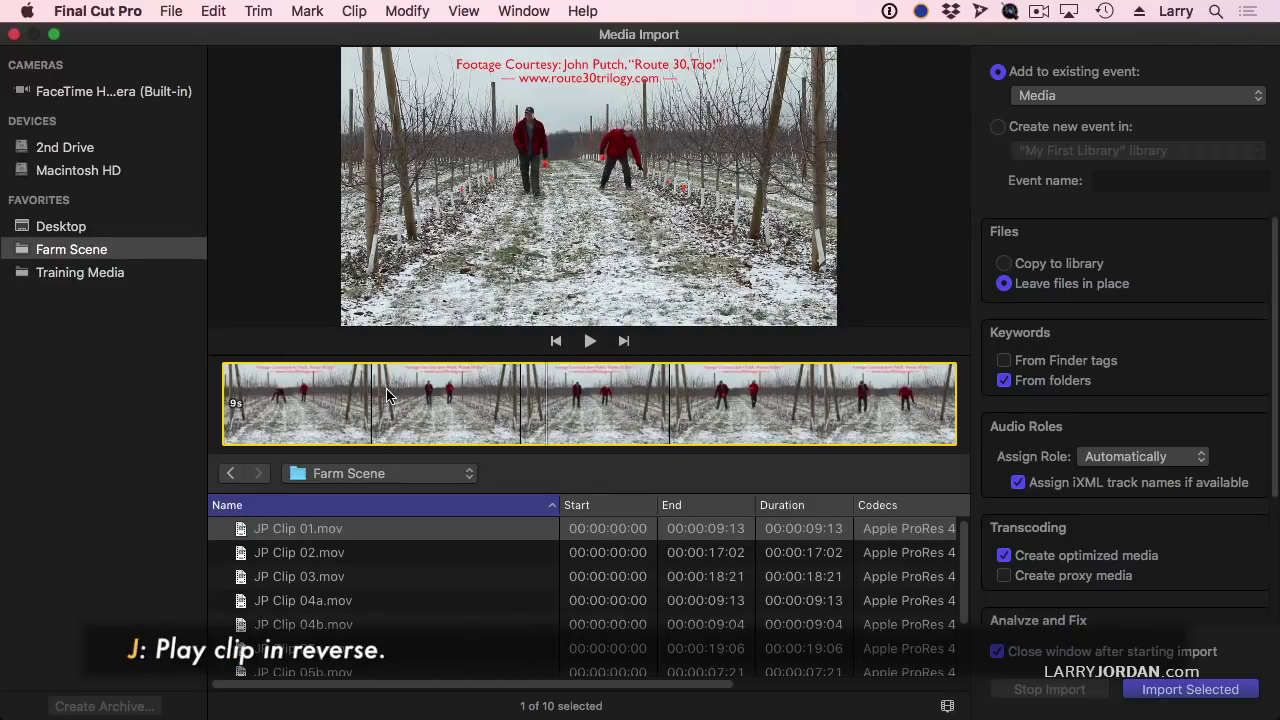
key(j)
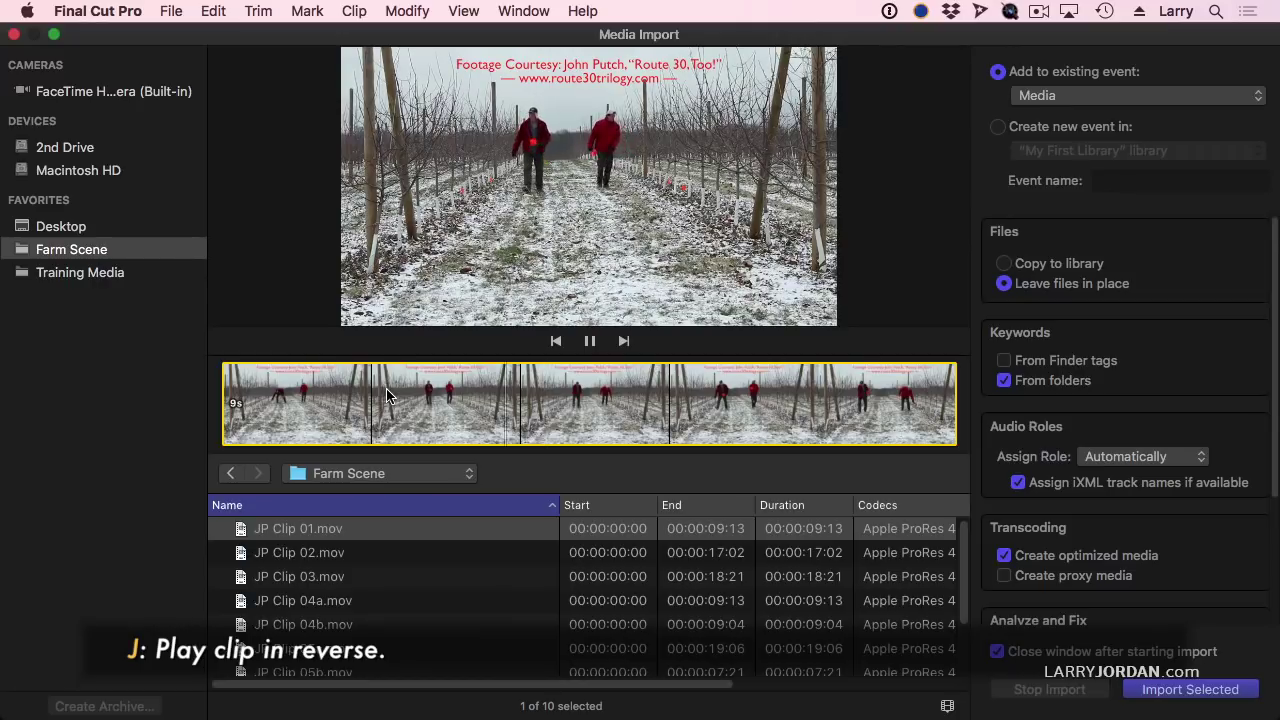
key(k)
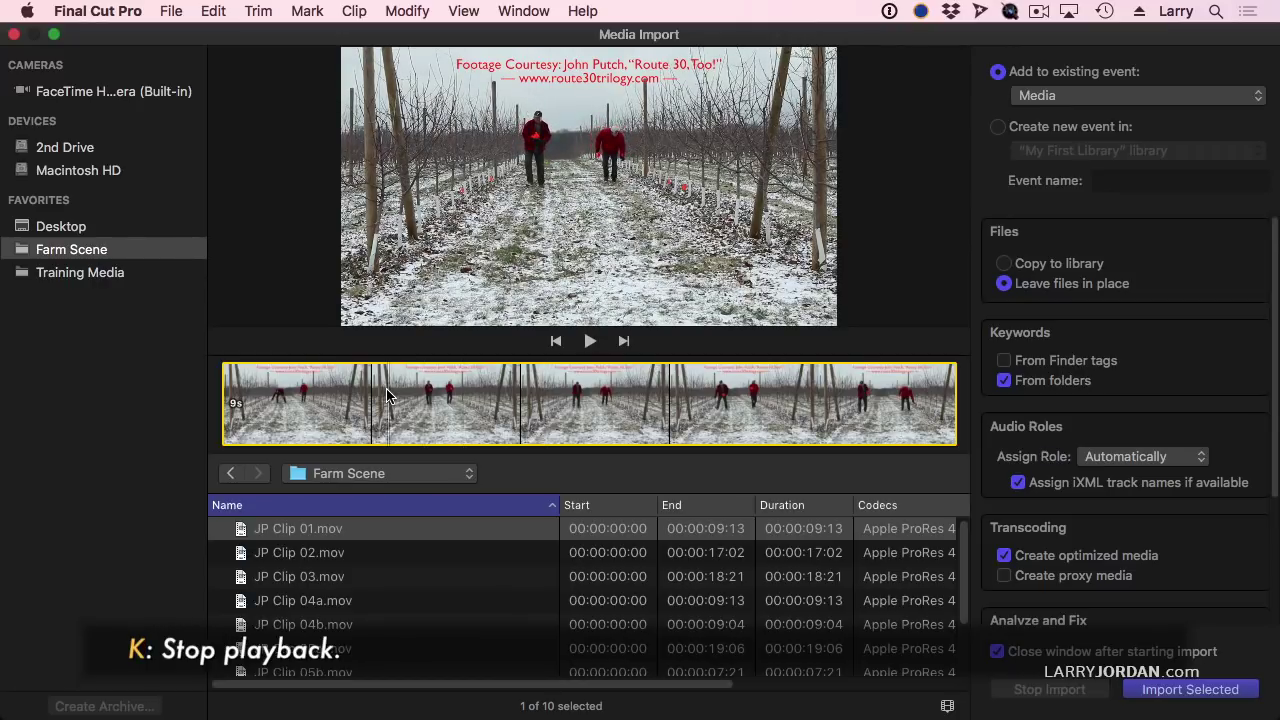
key(l)
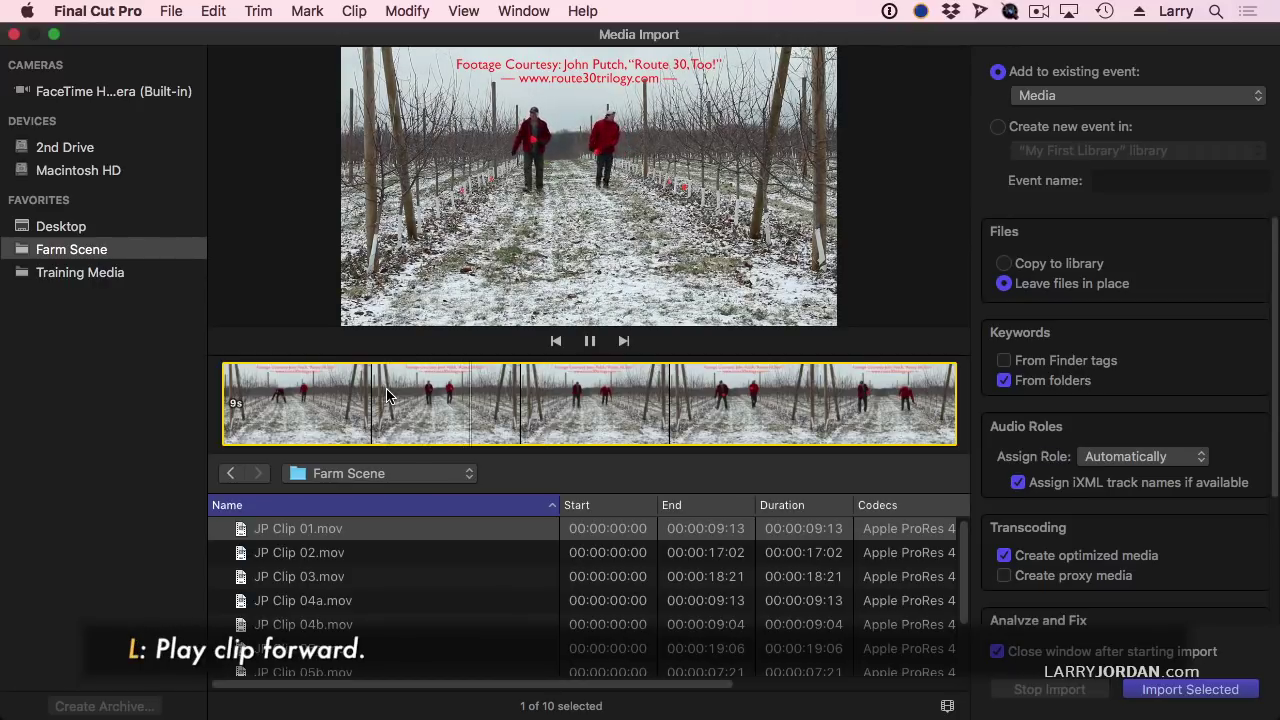
key(k)
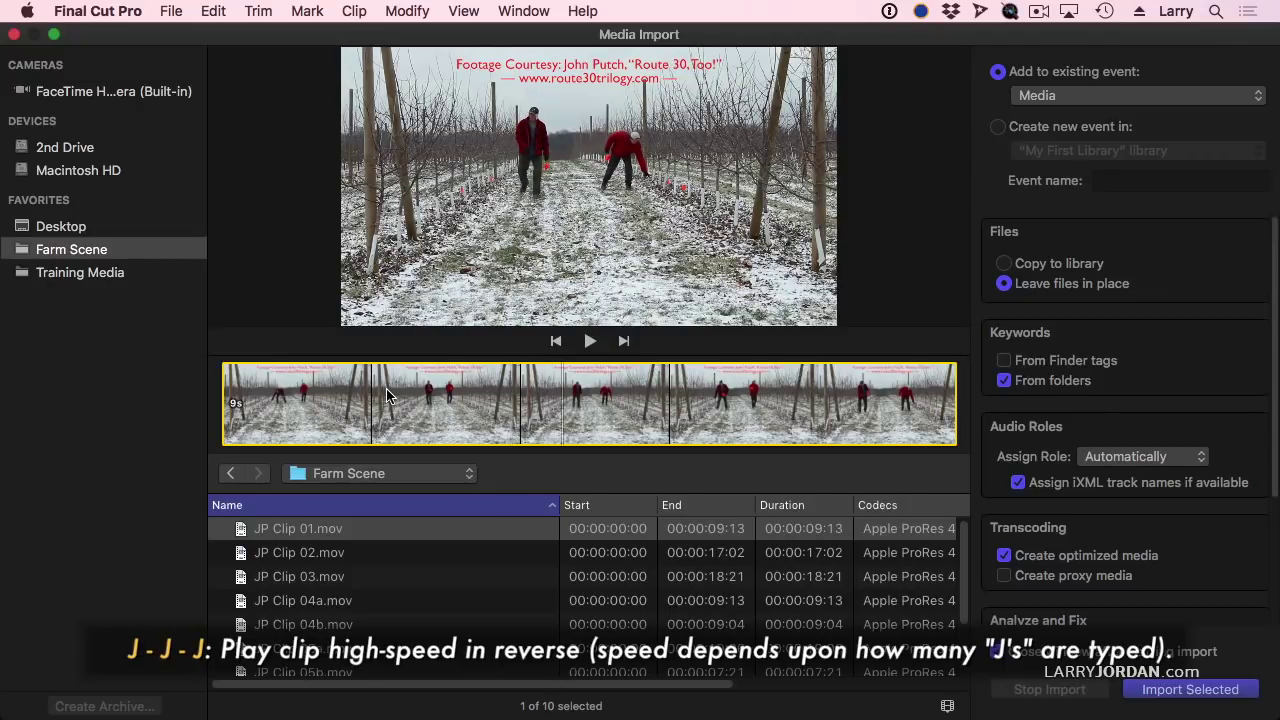
key(j)
key(j)
key(j)
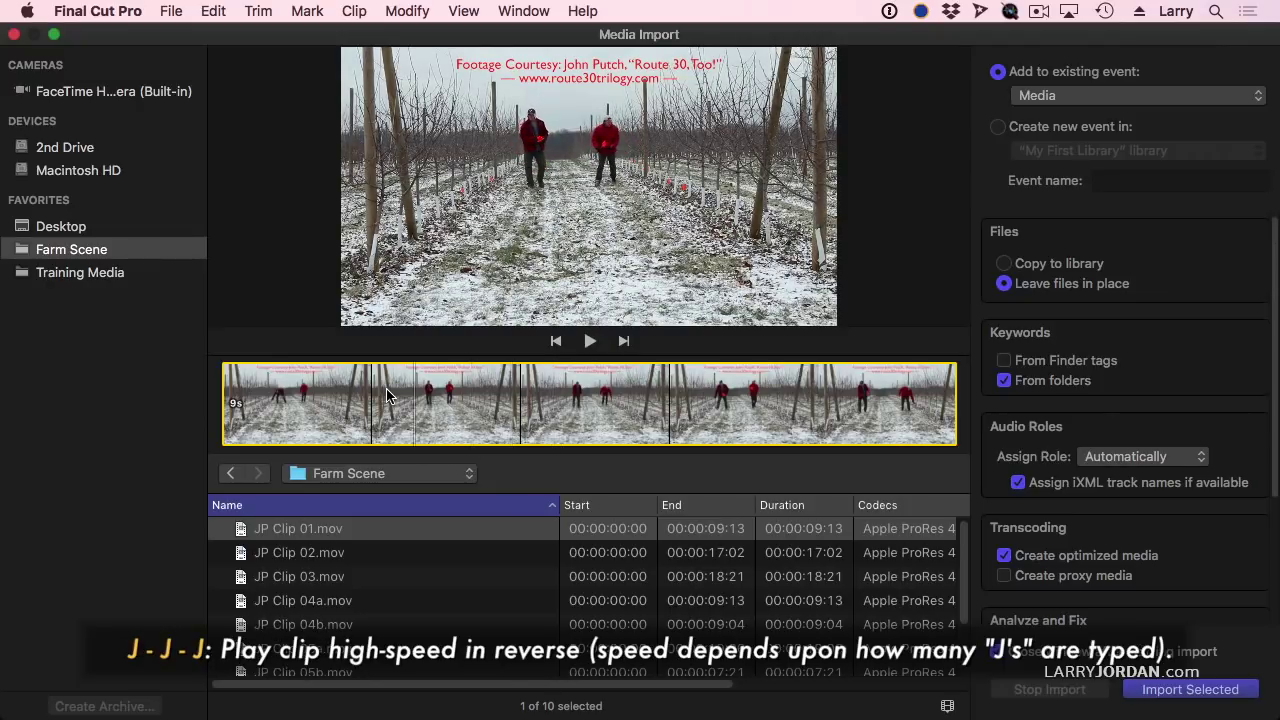
key(l)
key(l)
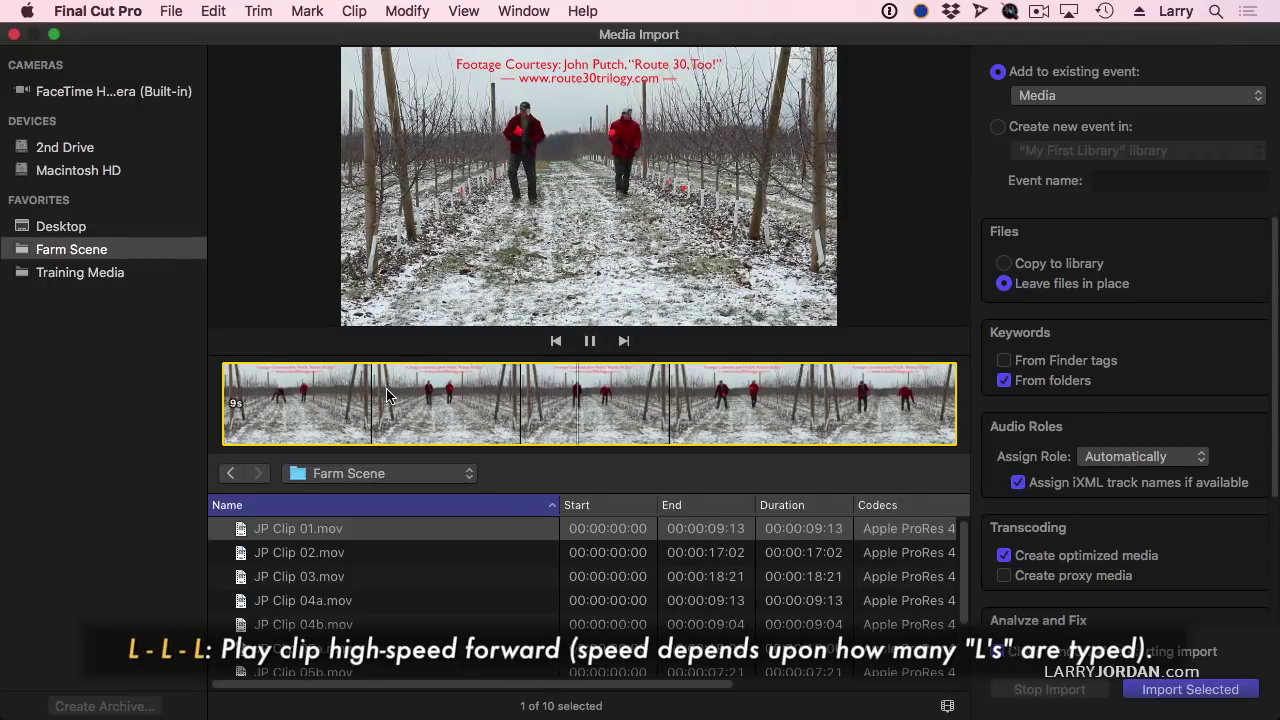
key(k)
key(k+j)
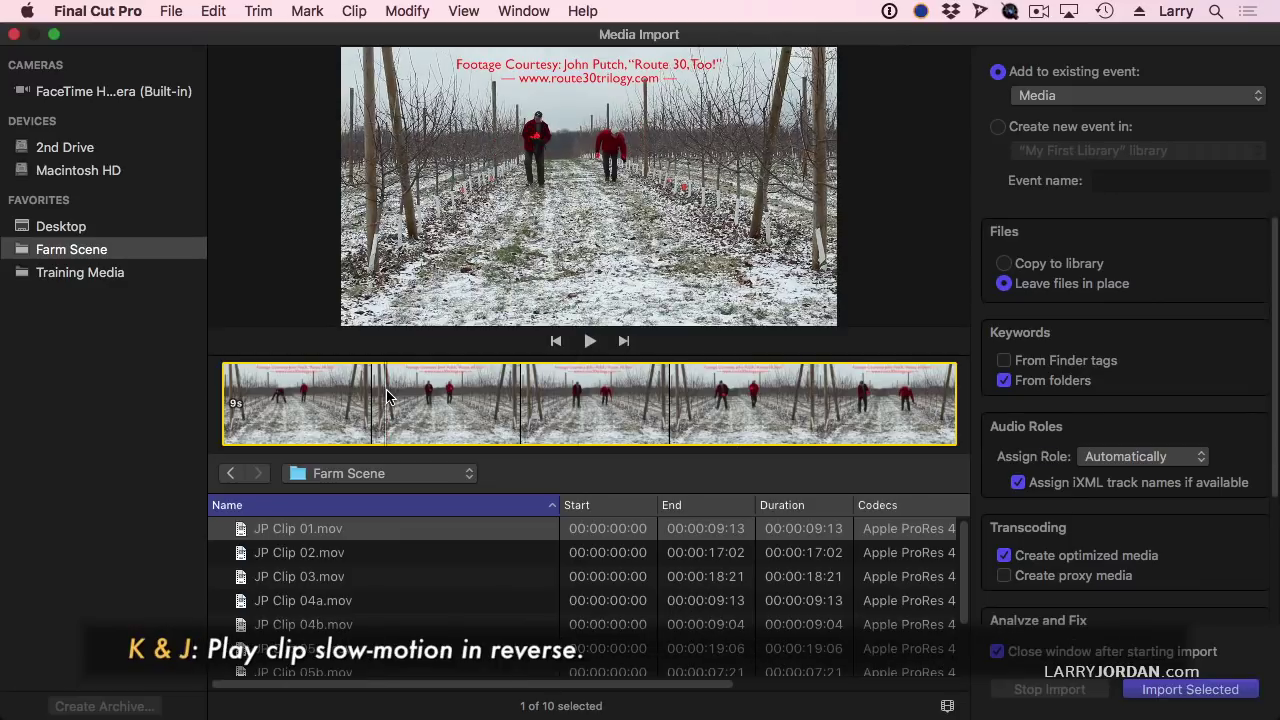
key(k+l)
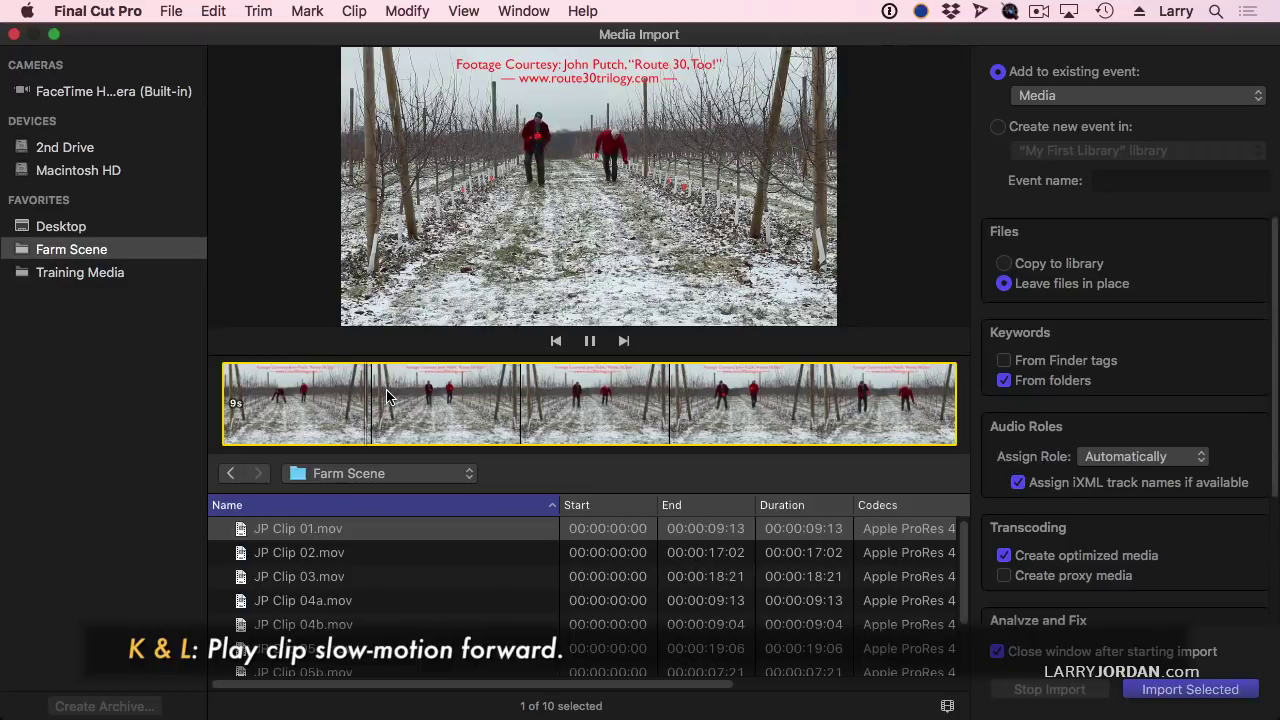
key(k)
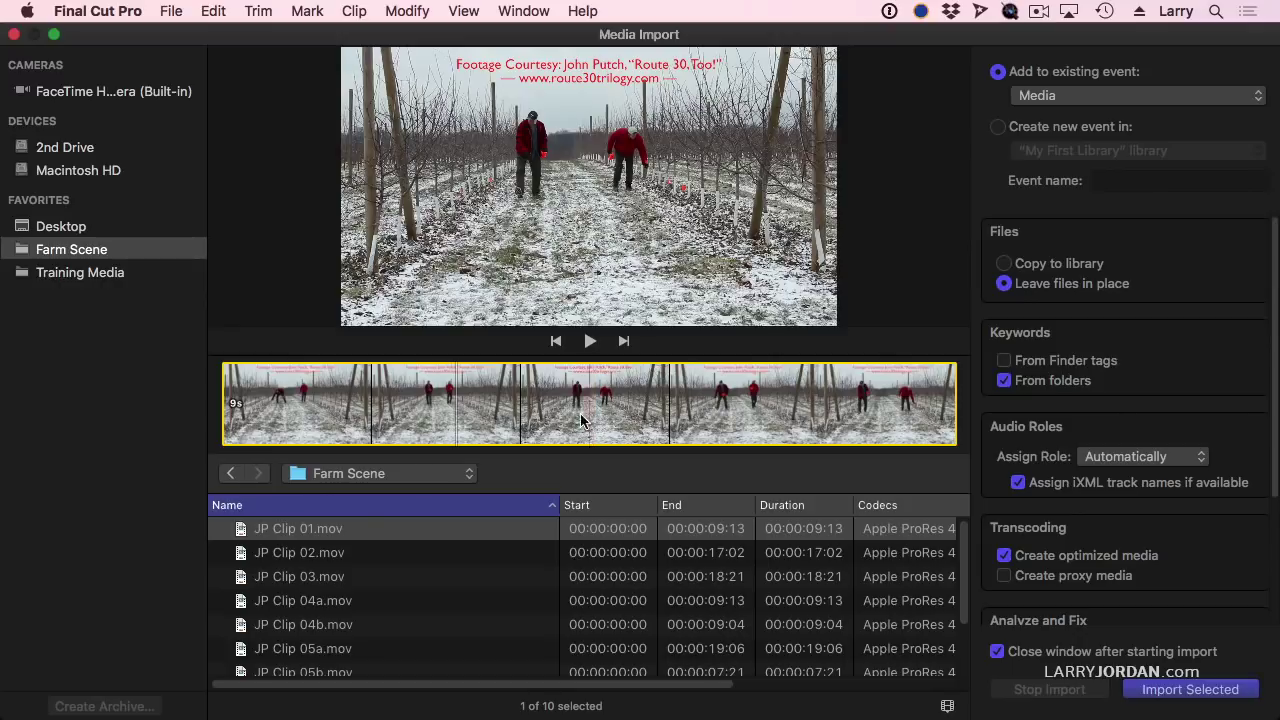
Step: Practise selecting clips: a JP Clip 01–05a range, then 05b, 04b, 03 and 01 individually
click(354, 533)
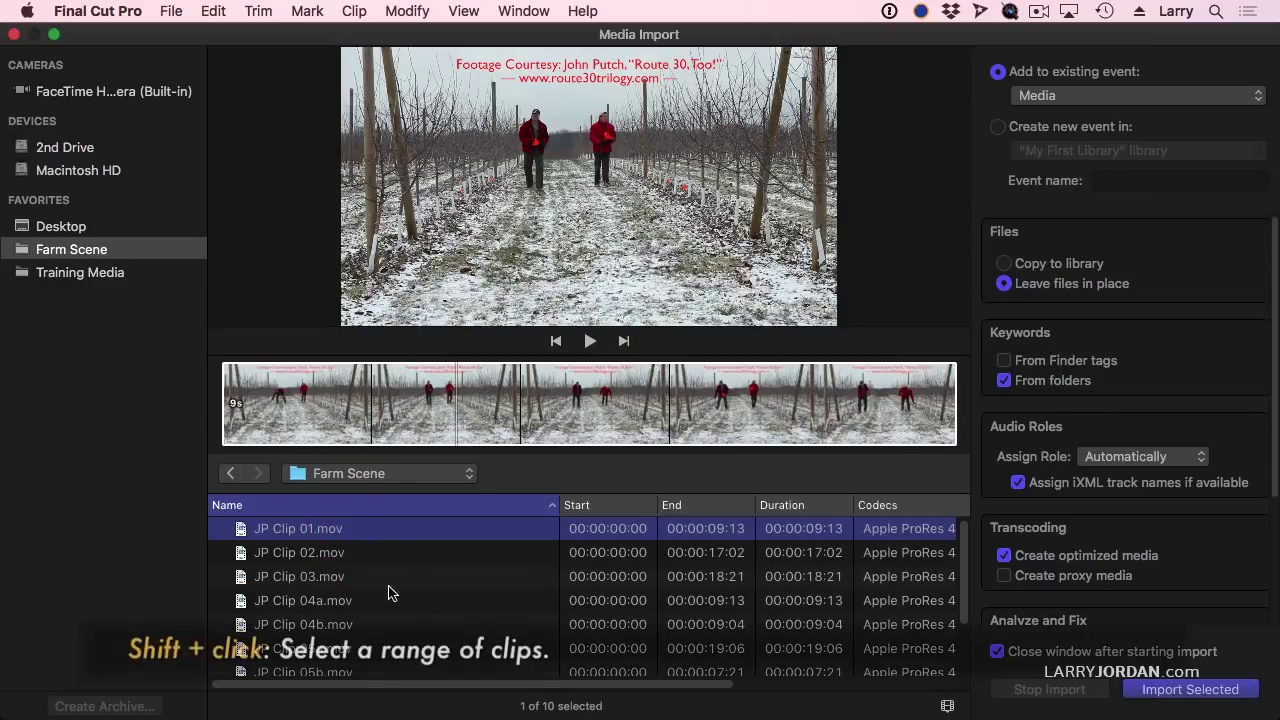
shift+click(376, 650)
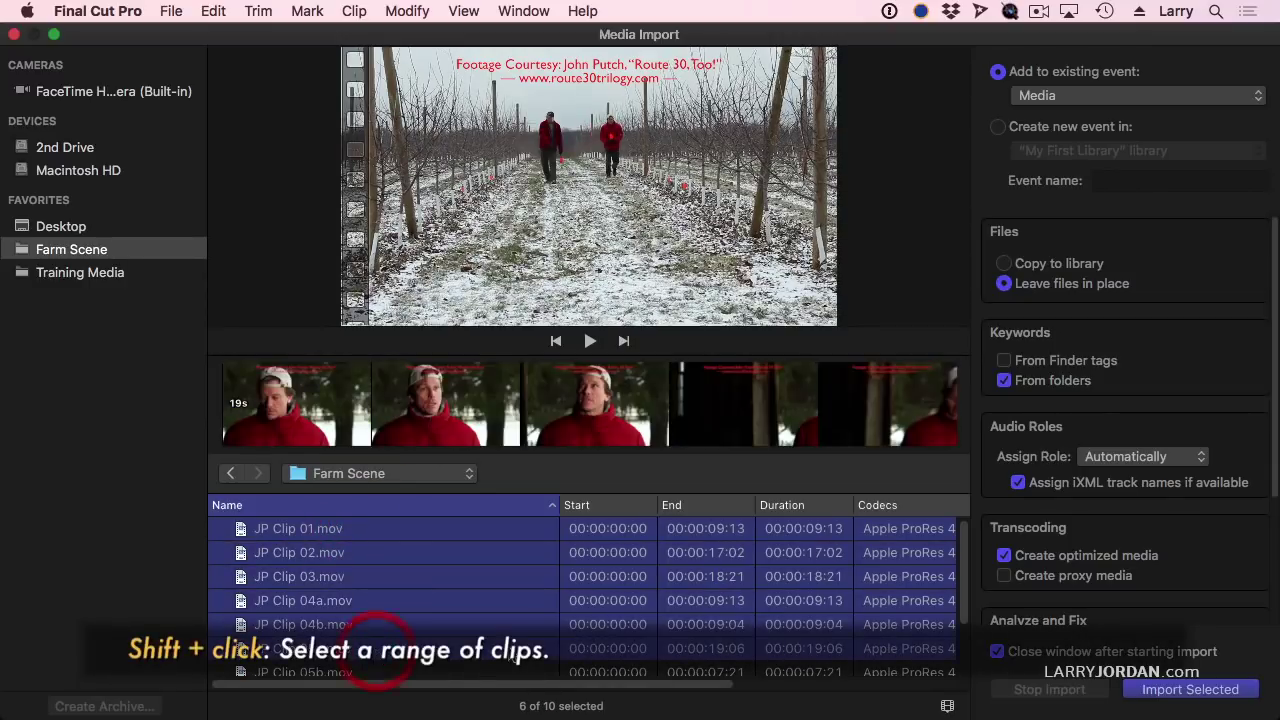
click(422, 677)
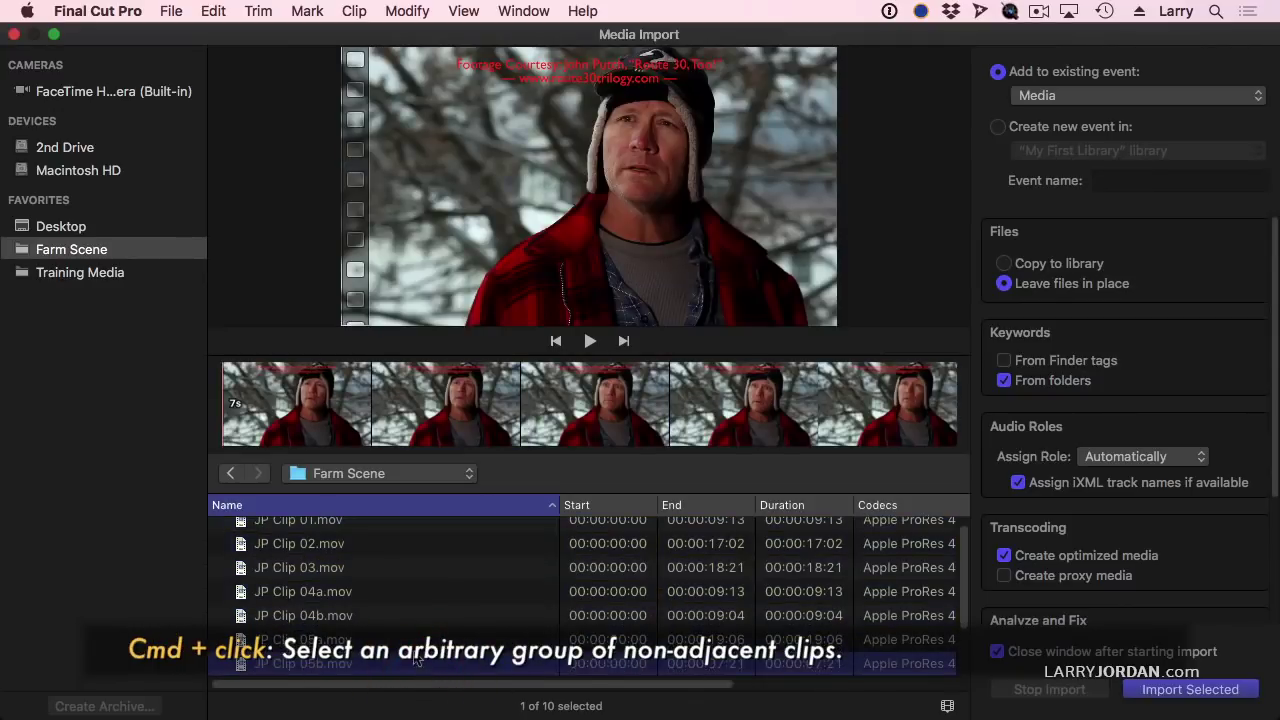
super+click(412, 615)
super+click(401, 565)
super+click(403, 522)
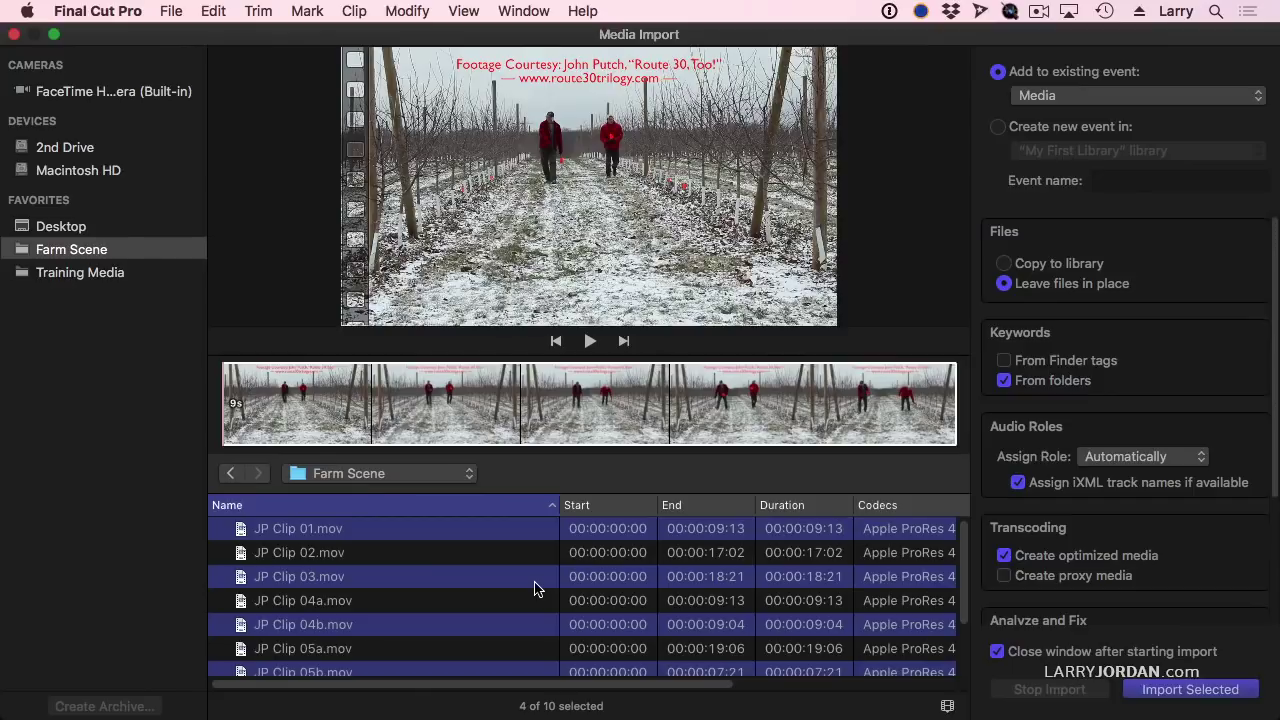
click(476, 553)
Step: Move up to the Video folder and select the Farm Scene folder
click(425, 474)
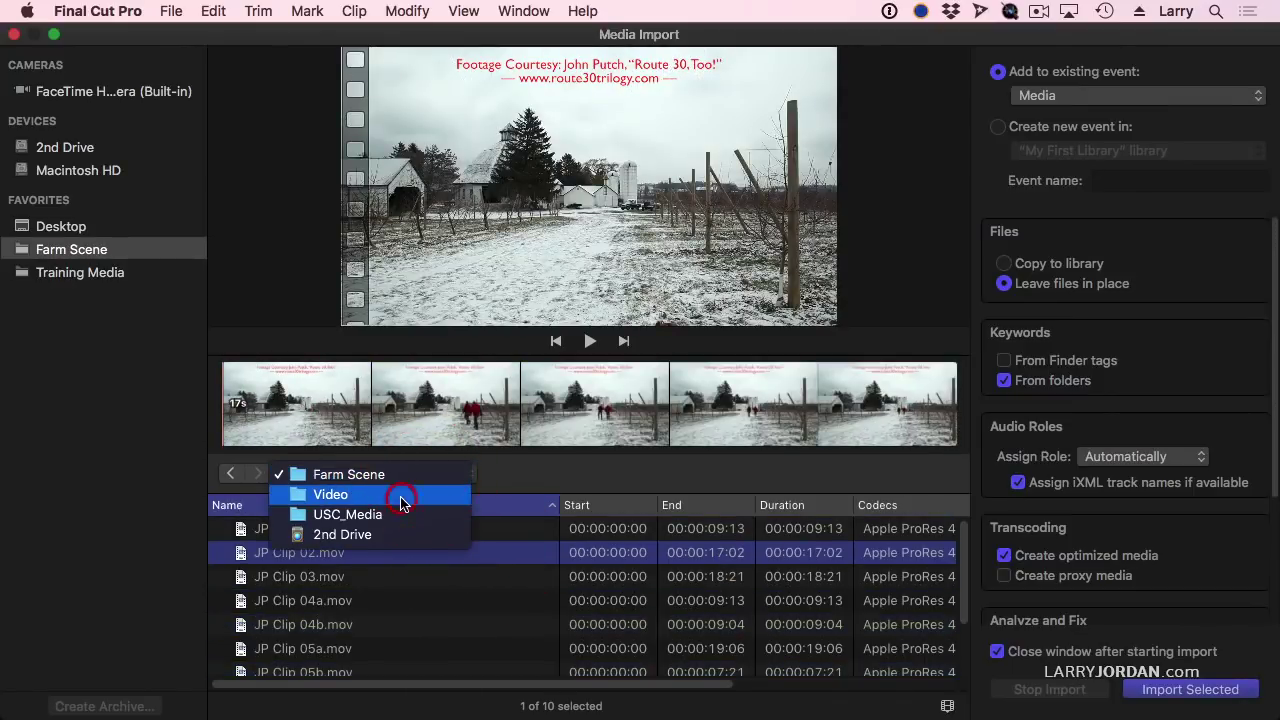
click(404, 497)
click(297, 555)
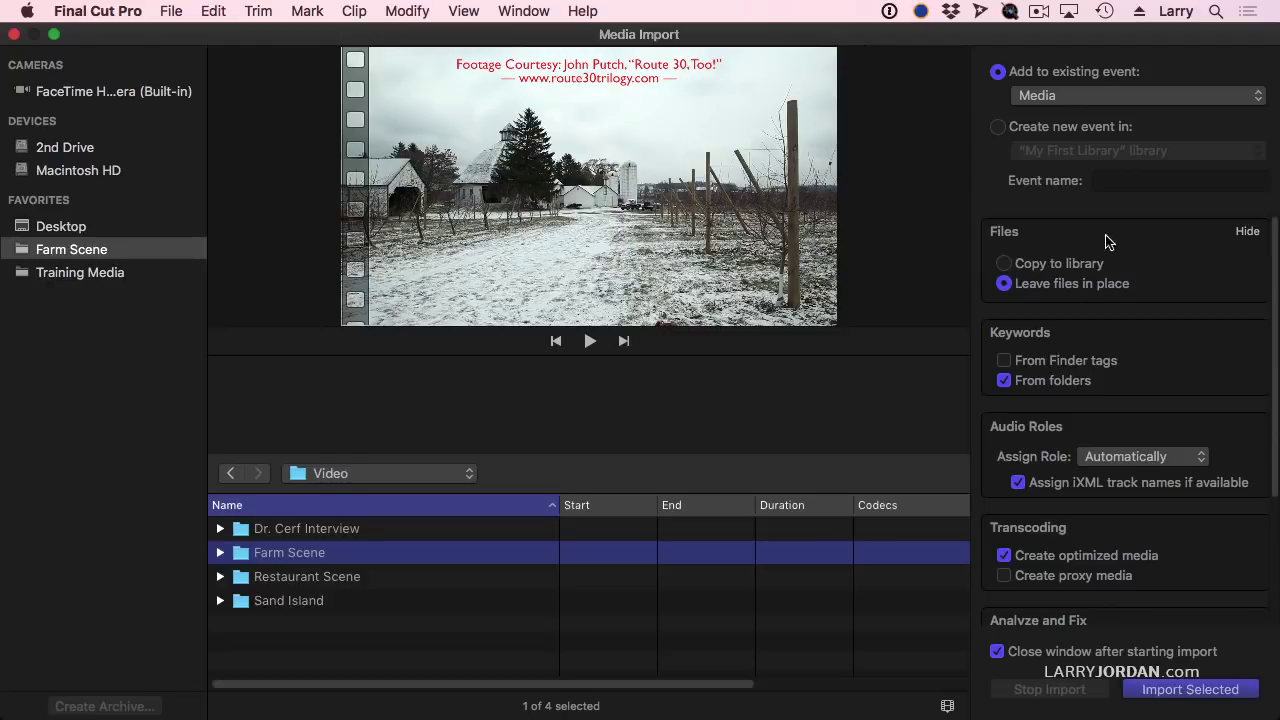
click(1118, 97)
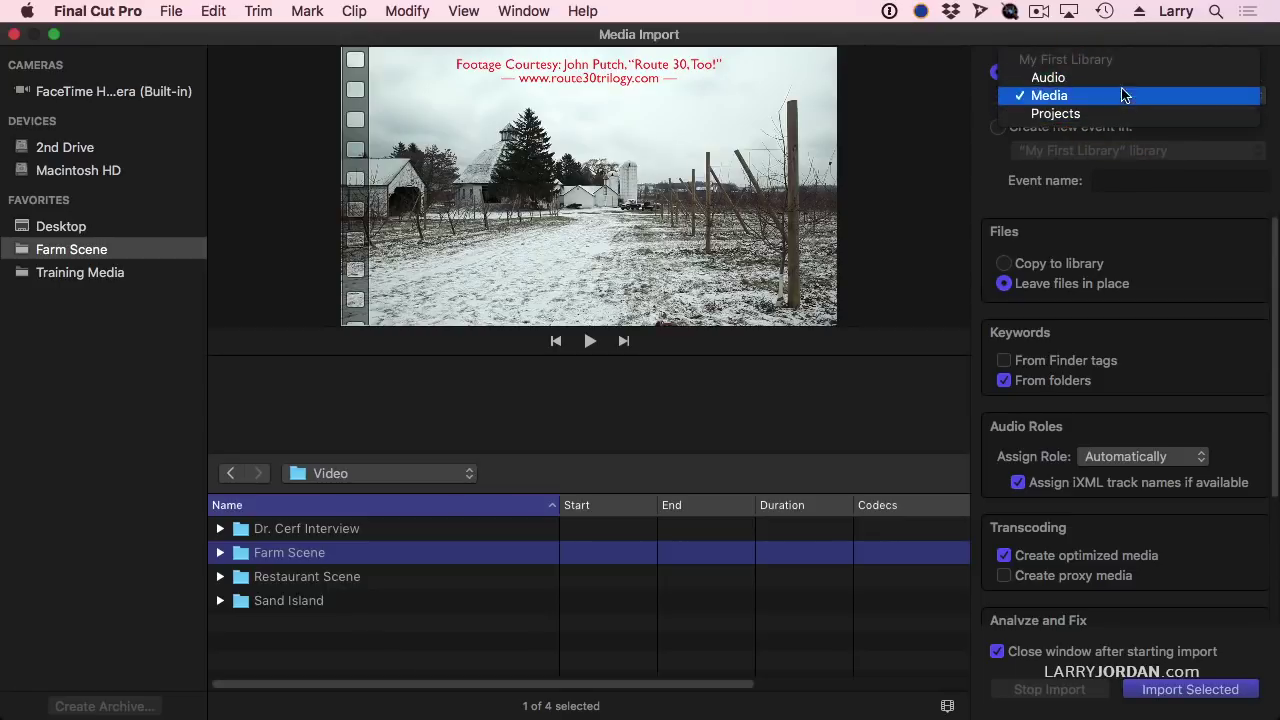
click(1120, 98)
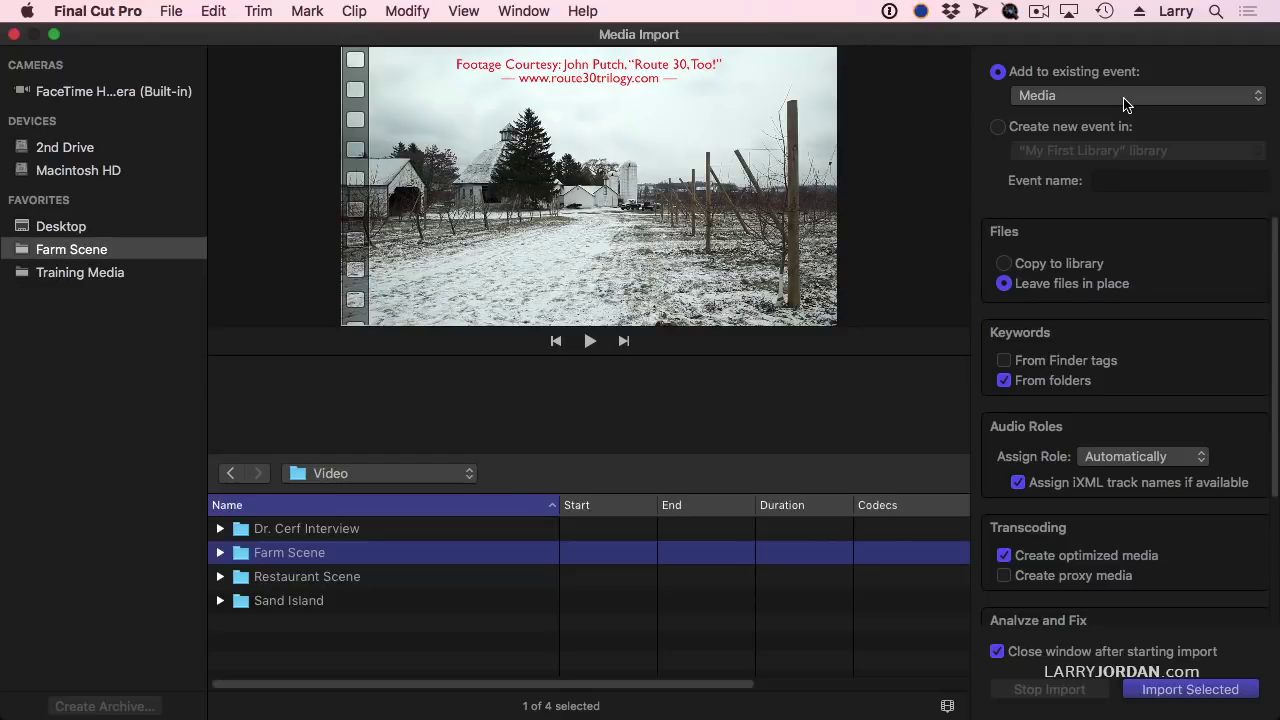
click(1125, 100)
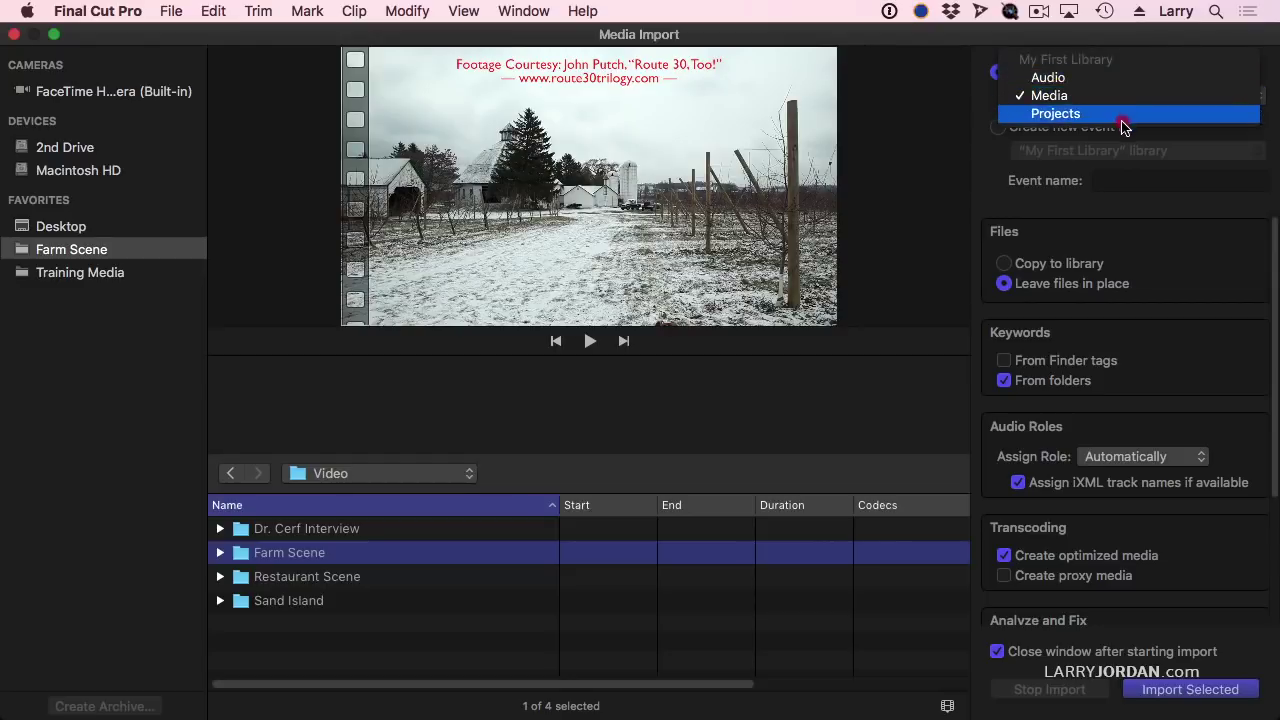
click(1127, 94)
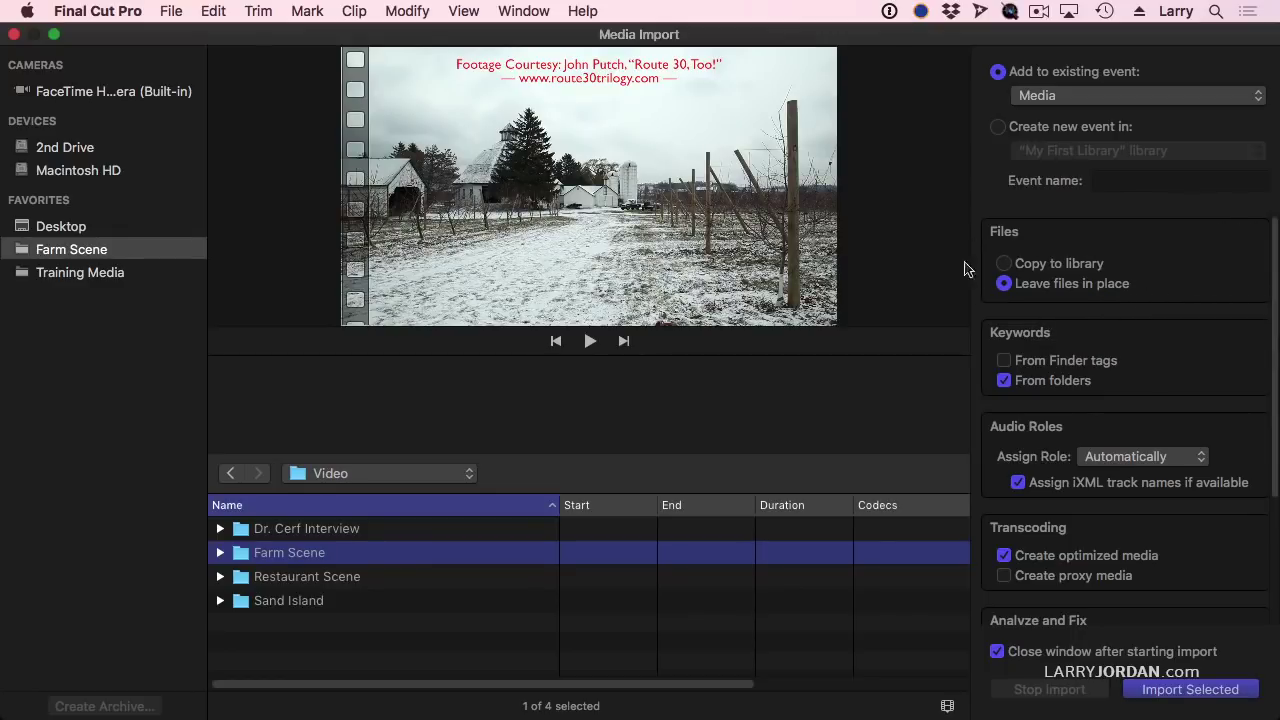
Step: Set the Files import option to Copy to library
click(1074, 266)
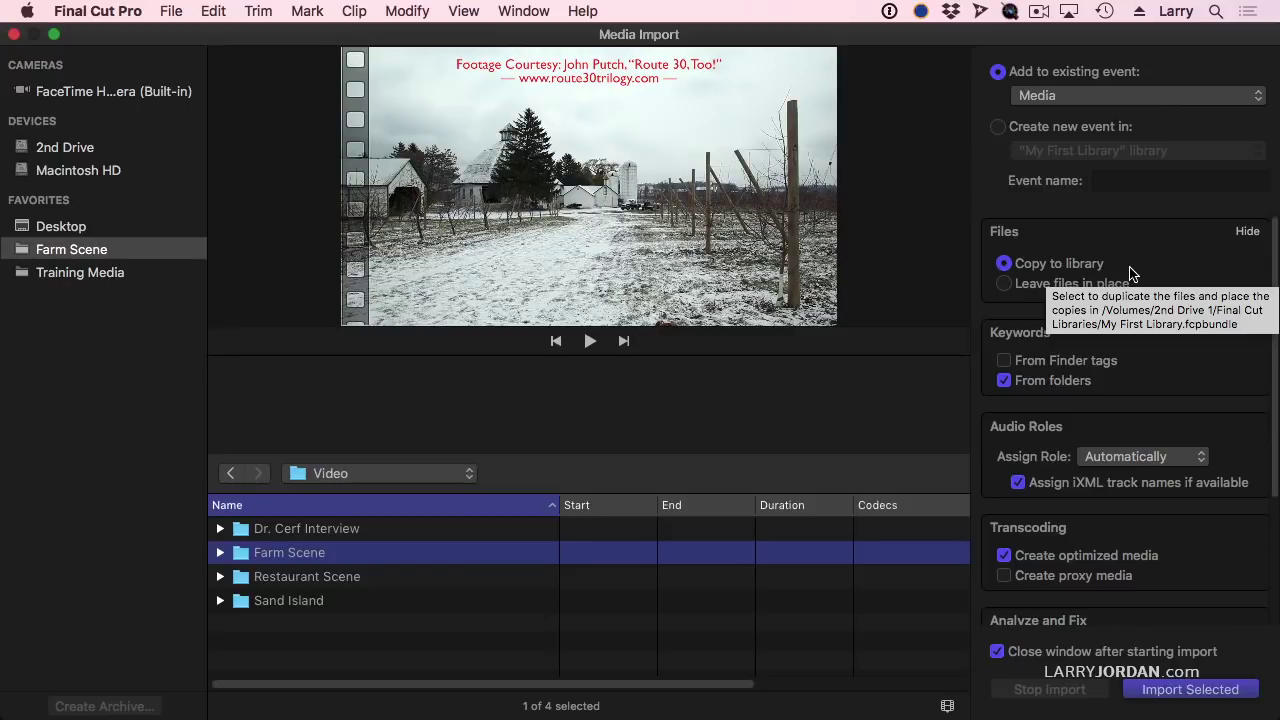
Step: Switch the Files import option back to Leave files in place
mouse_move(1058, 263)
click(1052, 284)
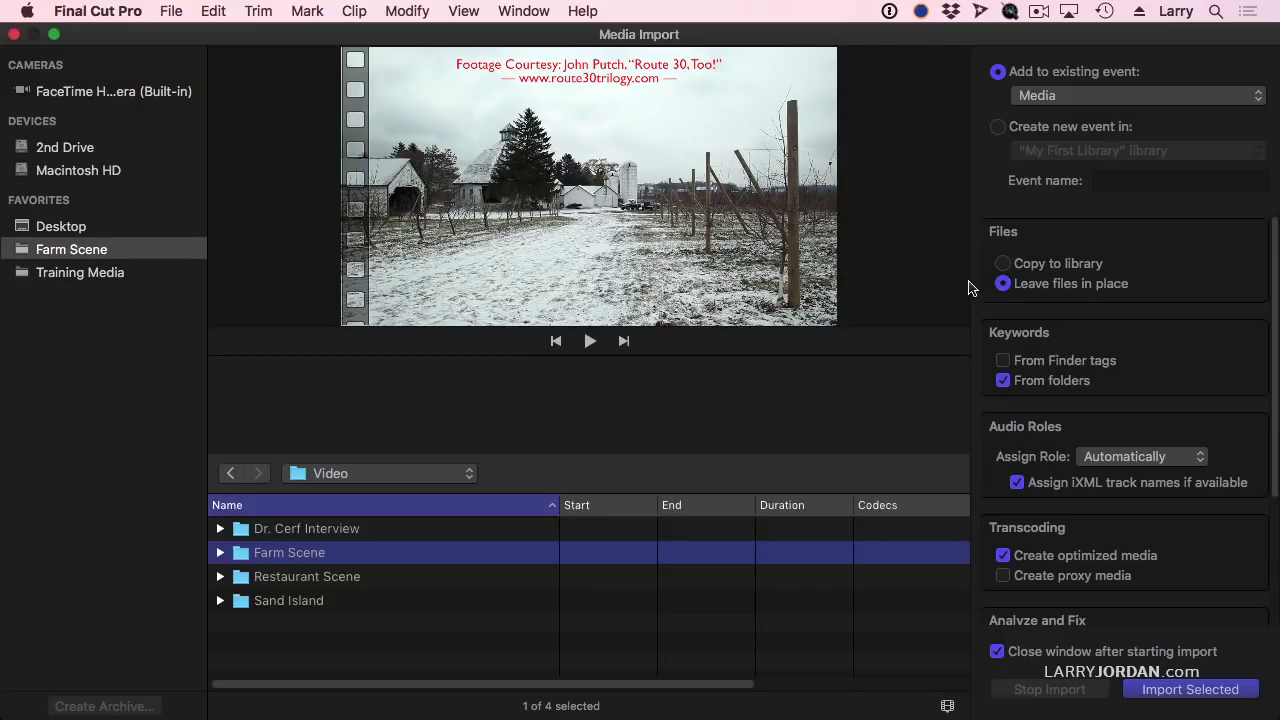
mouse_move(1128, 527)
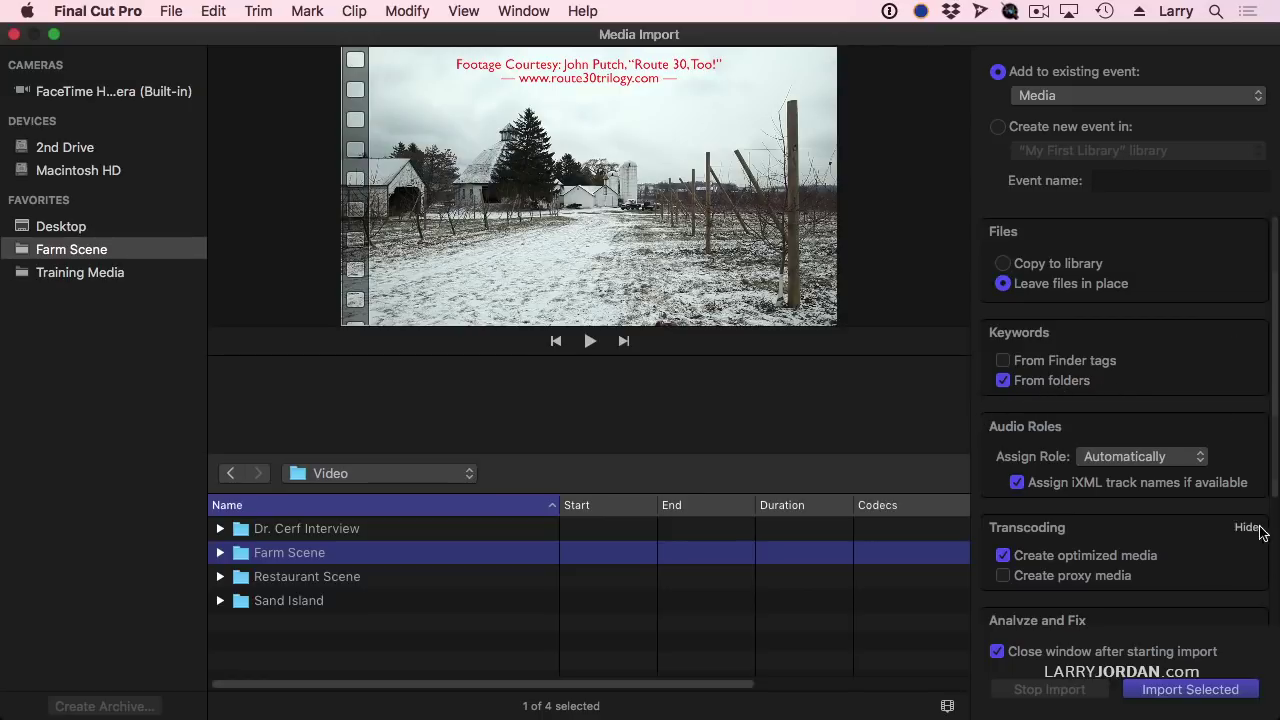
Step: Scroll the import options sidebar down to reveal the Analyze and Fix section
drag(1276, 486, 1278, 598)
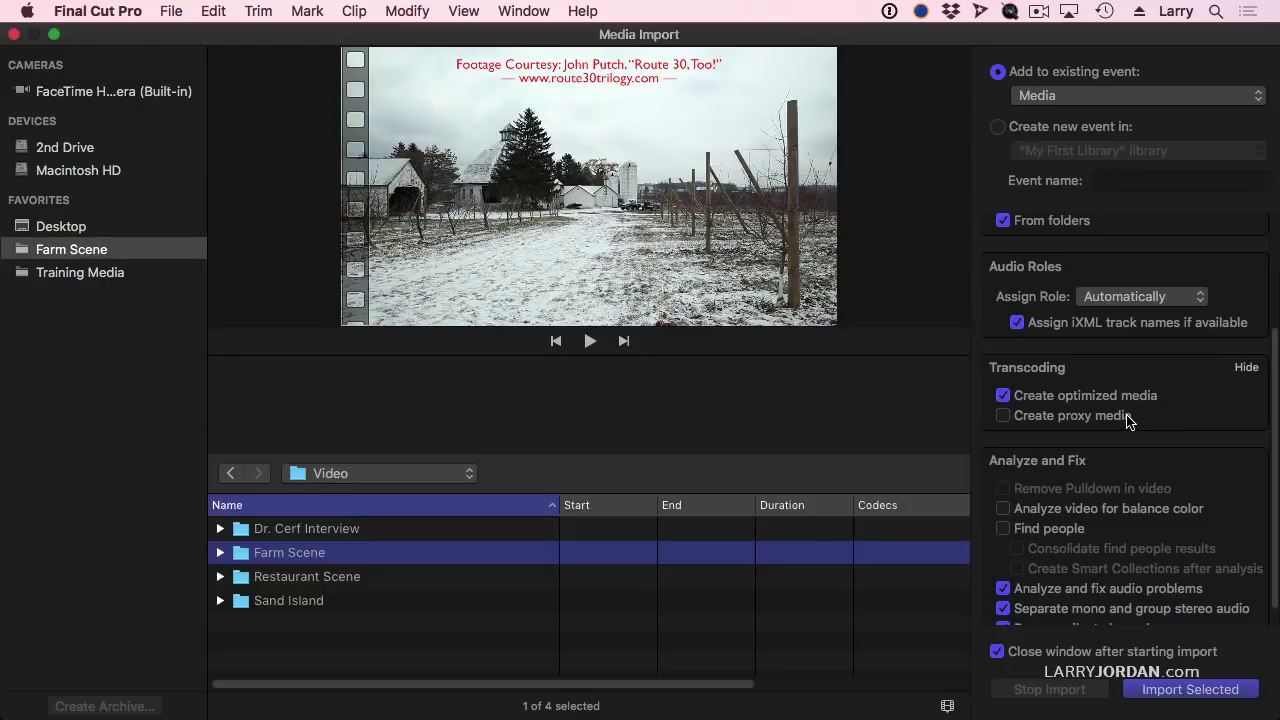
Step: Expand the Farm Scene folder and scroll through its ten clips
scroll(1127, 420, down, 2)
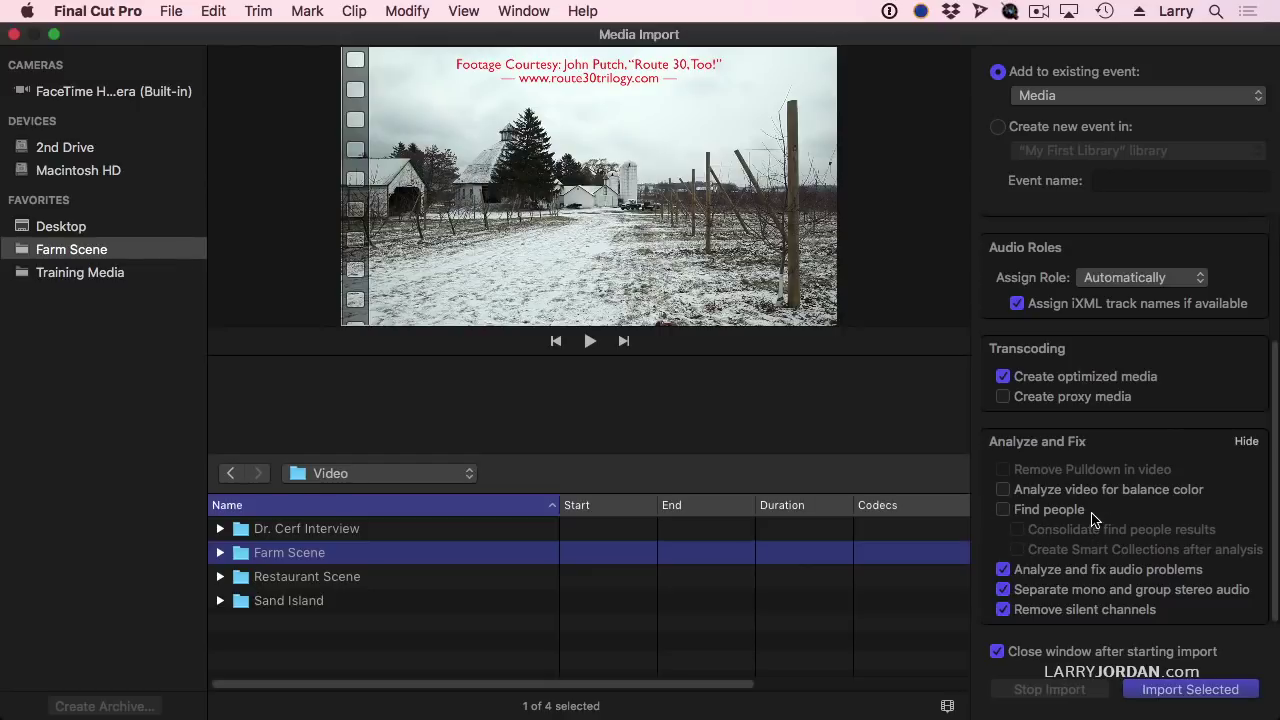
click(240, 556)
click(221, 553)
scroll(380, 572, down, 5)
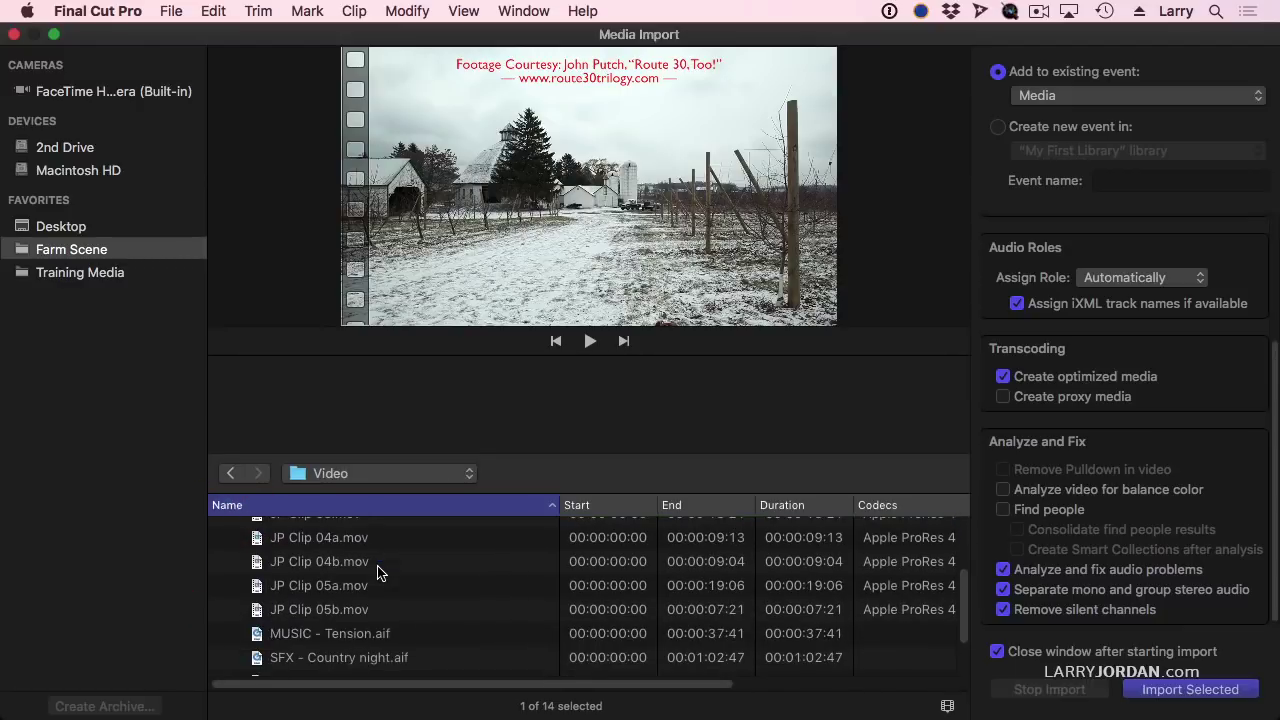
scroll(424, 624, down, 1)
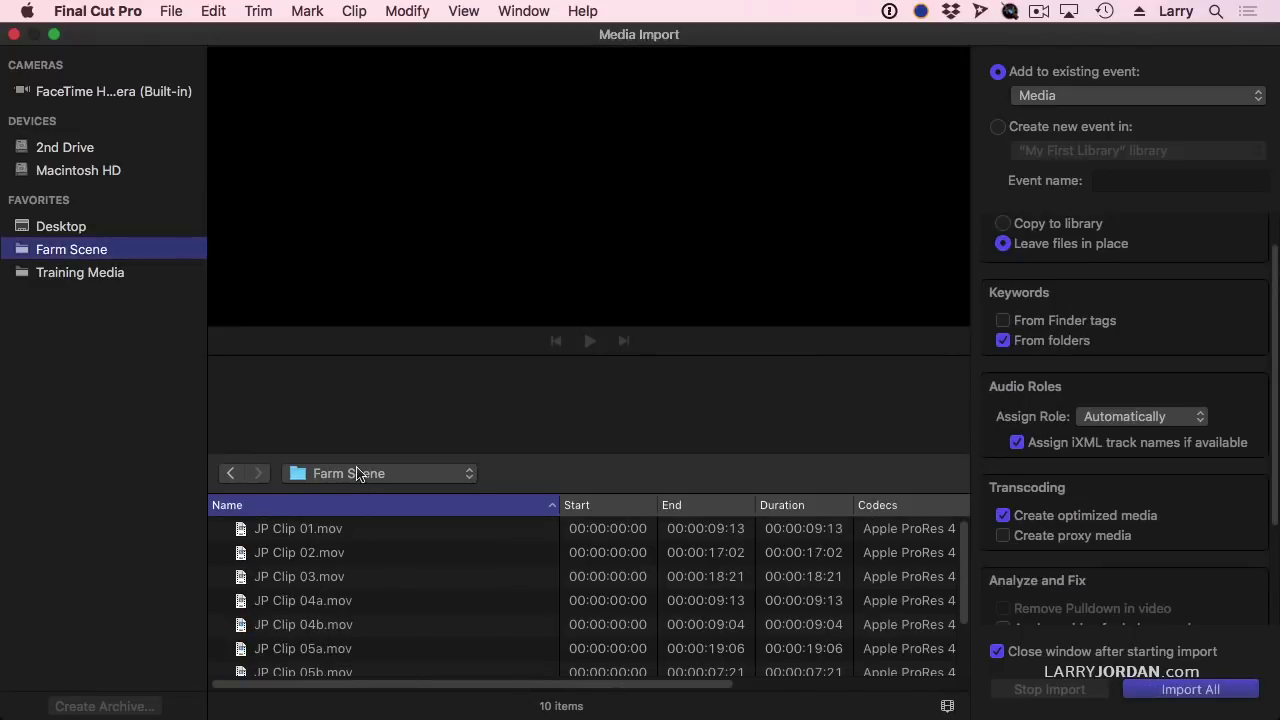
Step: Return to the Video folder and collapse the Farm Scene folder
click(357, 474)
click(366, 497)
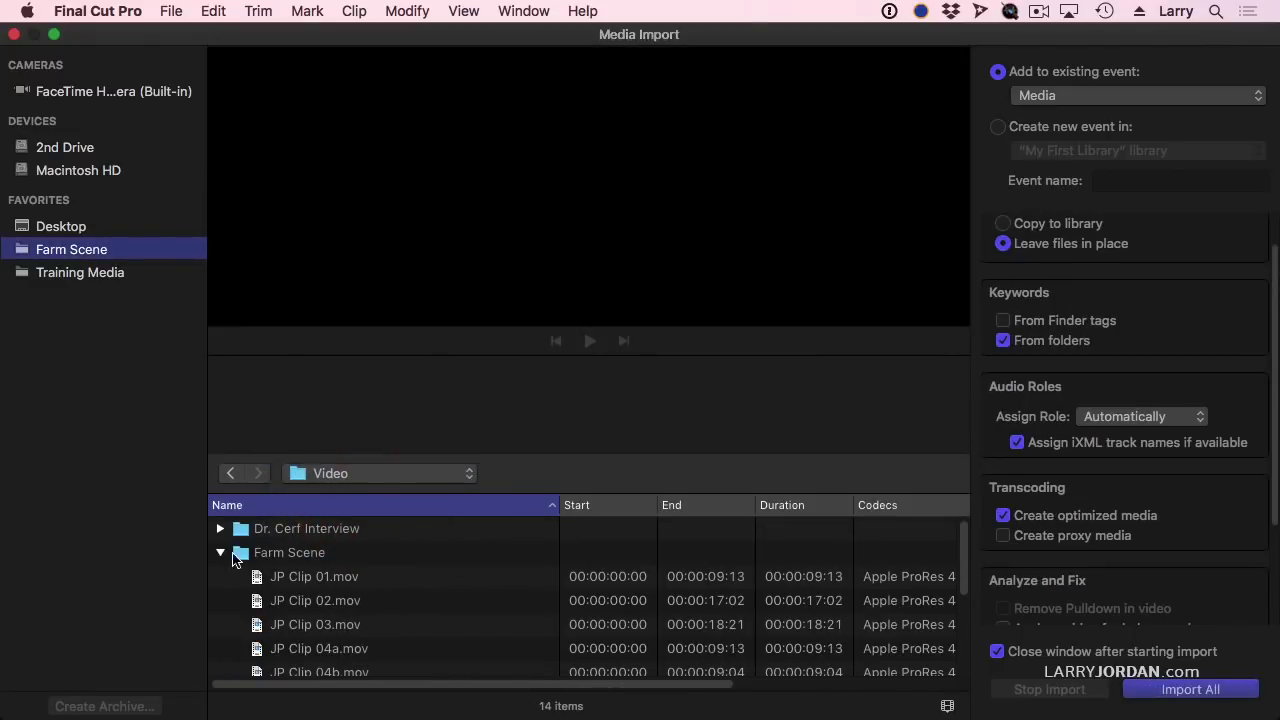
click(224, 553)
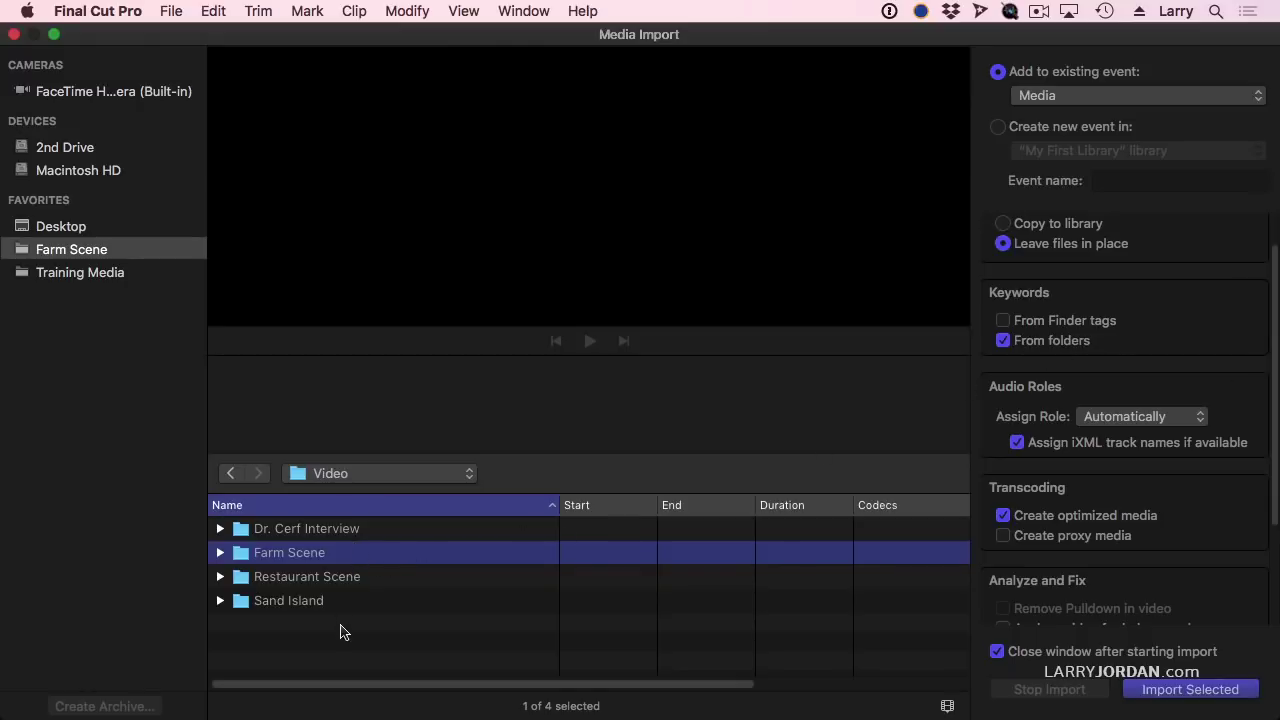
Step: Select only the Farm Scene folder and start the import with Import Selected
drag(345, 615, 352, 532)
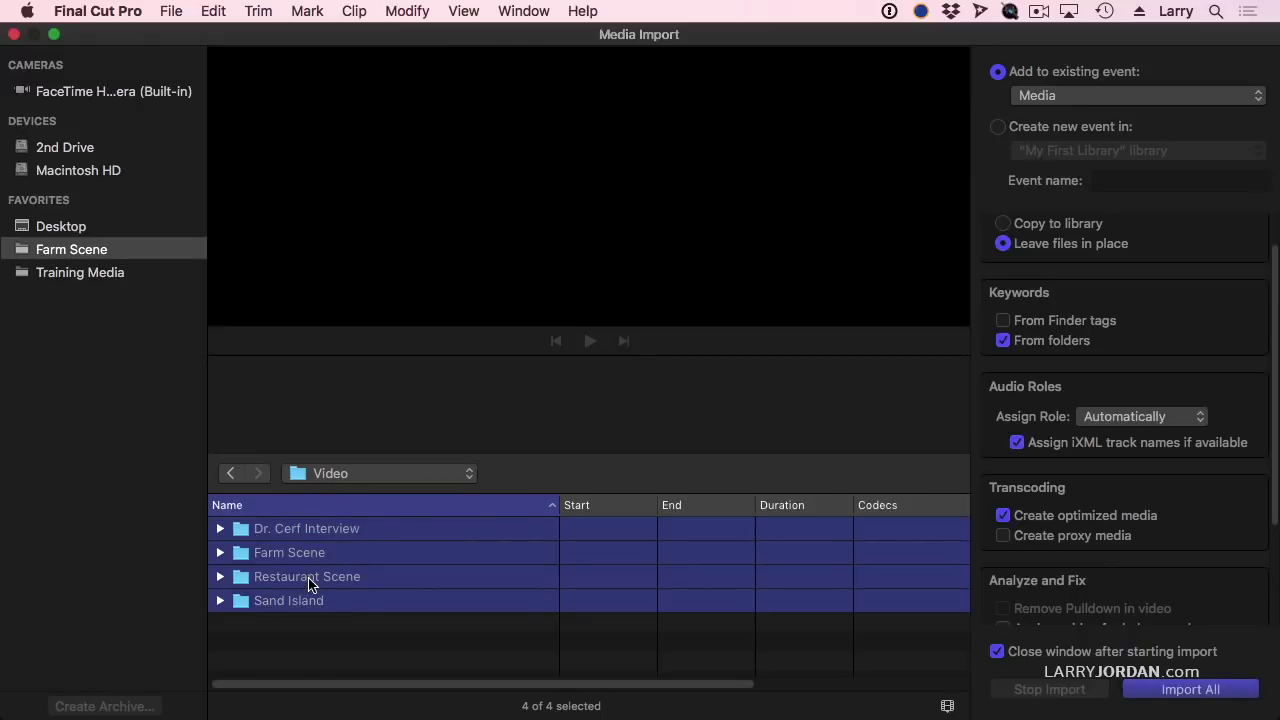
click(326, 648)
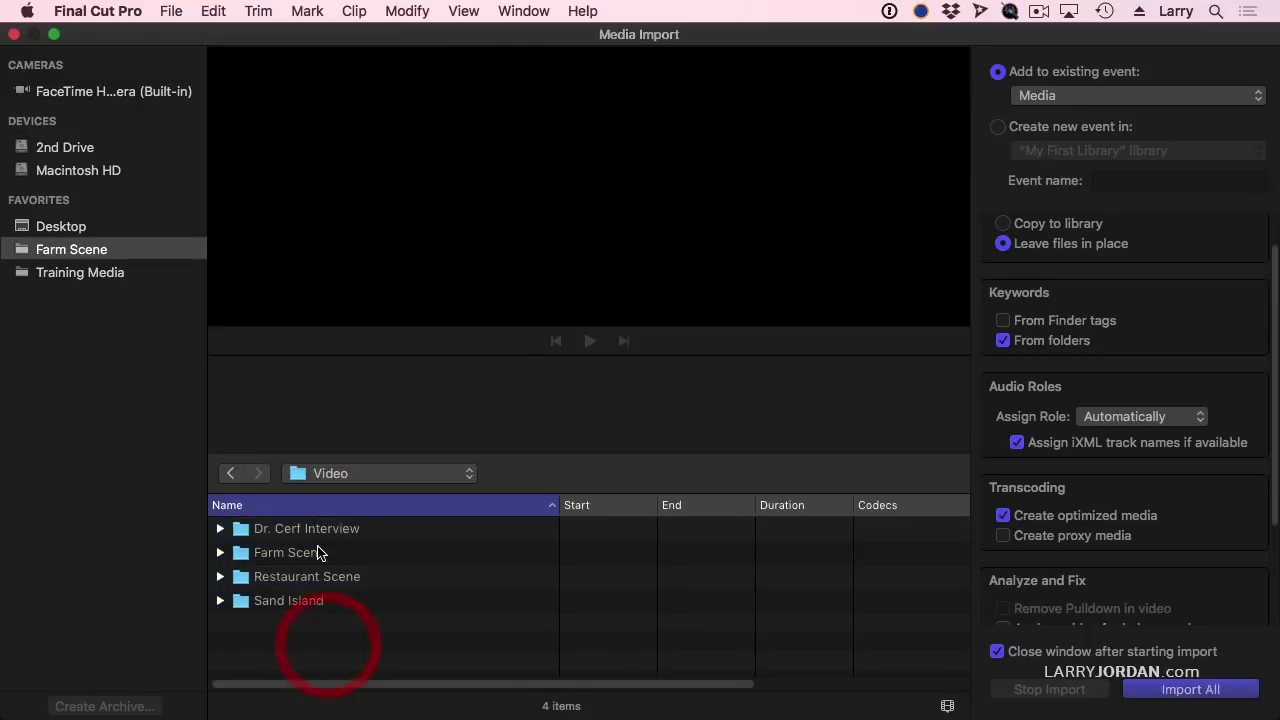
click(322, 553)
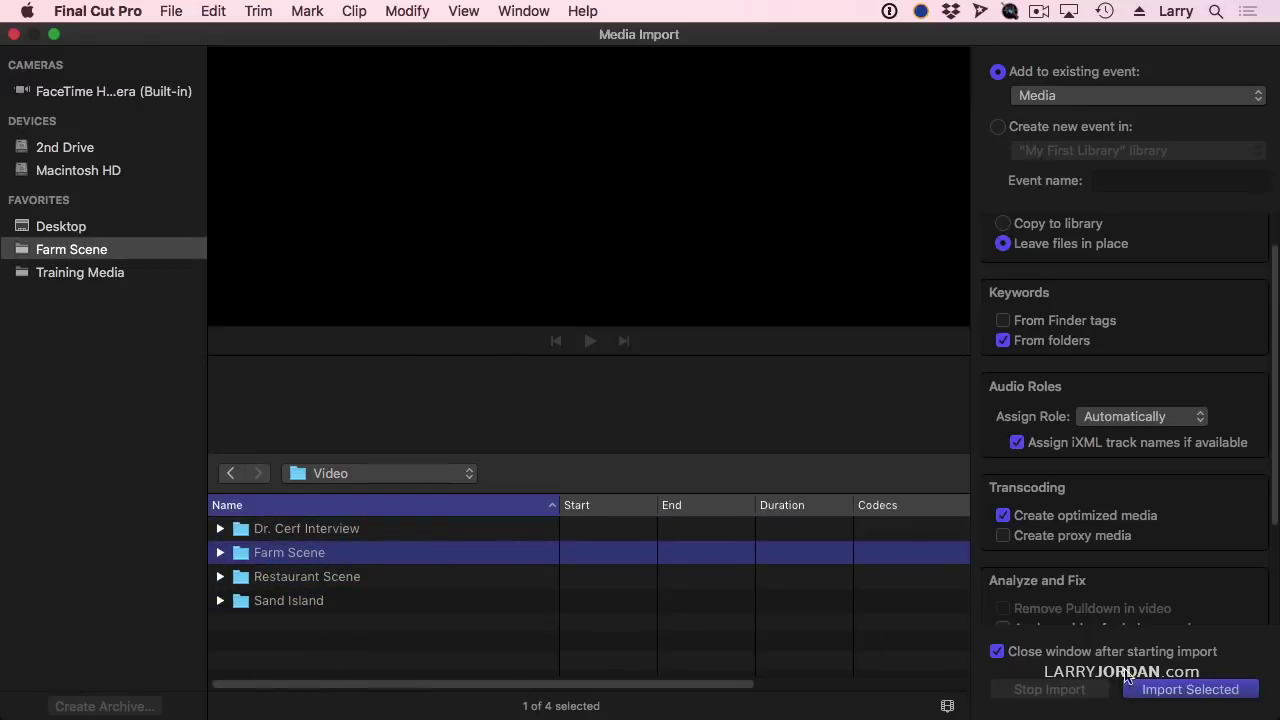
click(1226, 690)
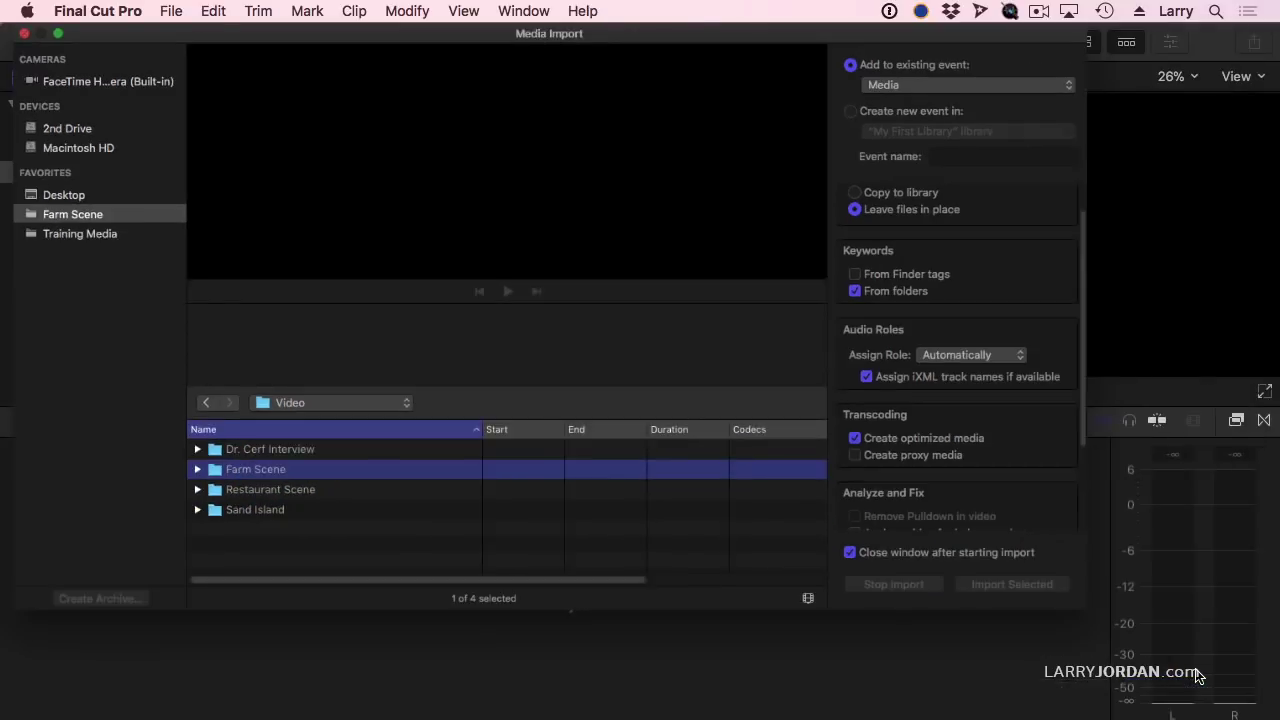